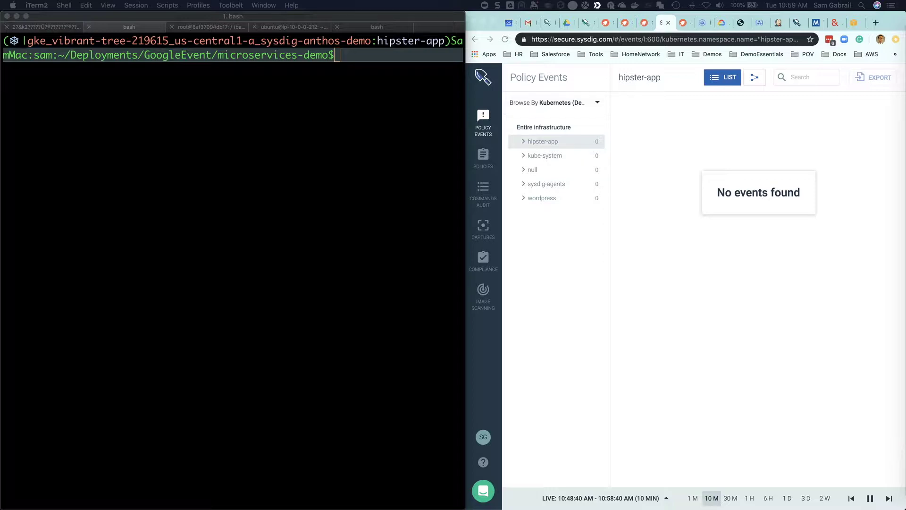
# Step: Deploy the privileged nginx pod in the terminal by applying privilegedContainer.yaml with kubectl, and highlight the new pod's name
pyautogui.click(28, 141)
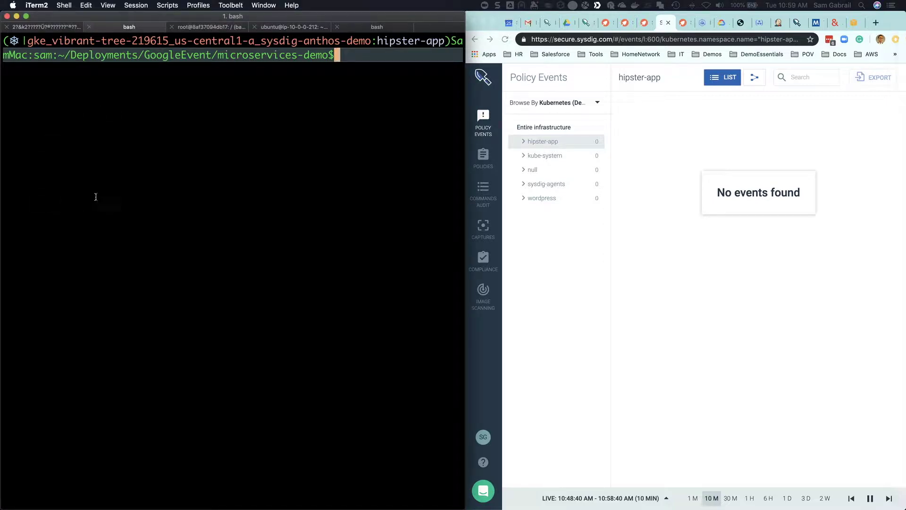
pyautogui.write('kubectl apply -f privilegedContainer.yaml')
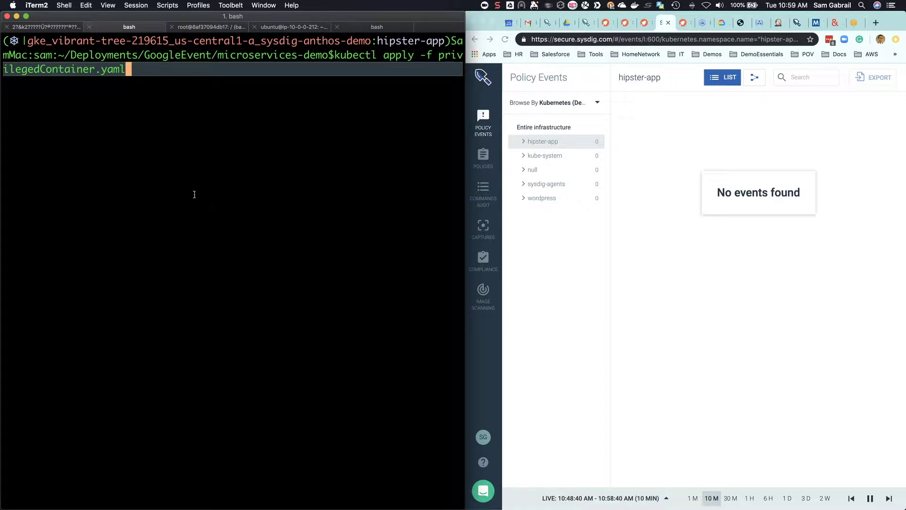
pyautogui.press('Return')
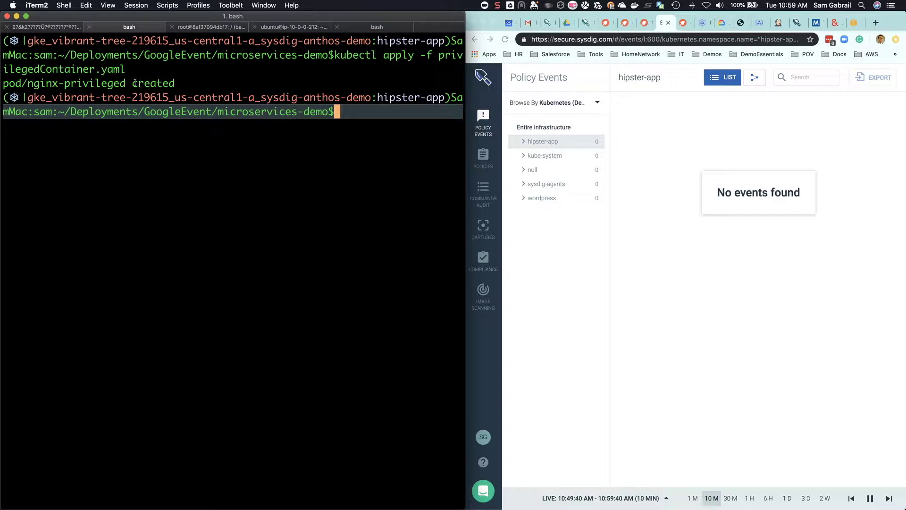
pyautogui.moveTo(126, 83); pyautogui.dragTo(27, 85)
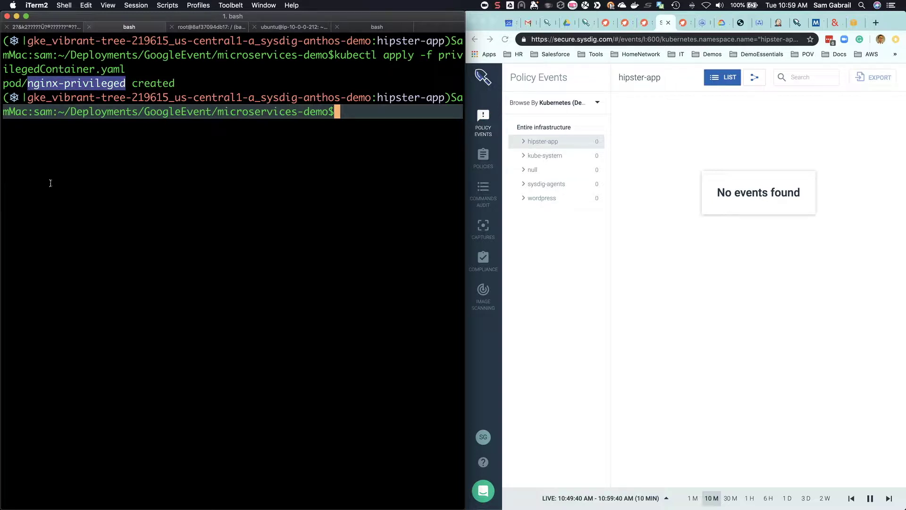
# Step: Open an interactive bash shell in the nginx-privileged pod with kubectl exec -it
pyautogui.click(67, 181)
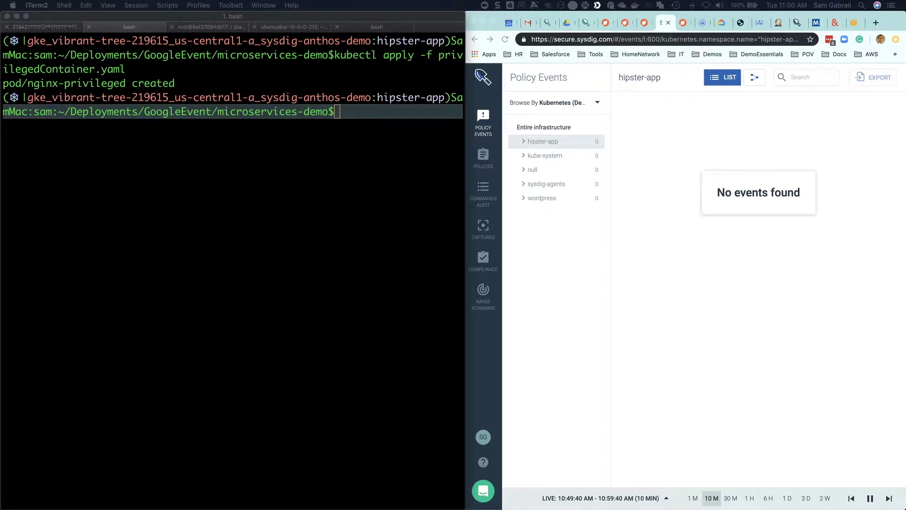
pyautogui.click(380, 182)
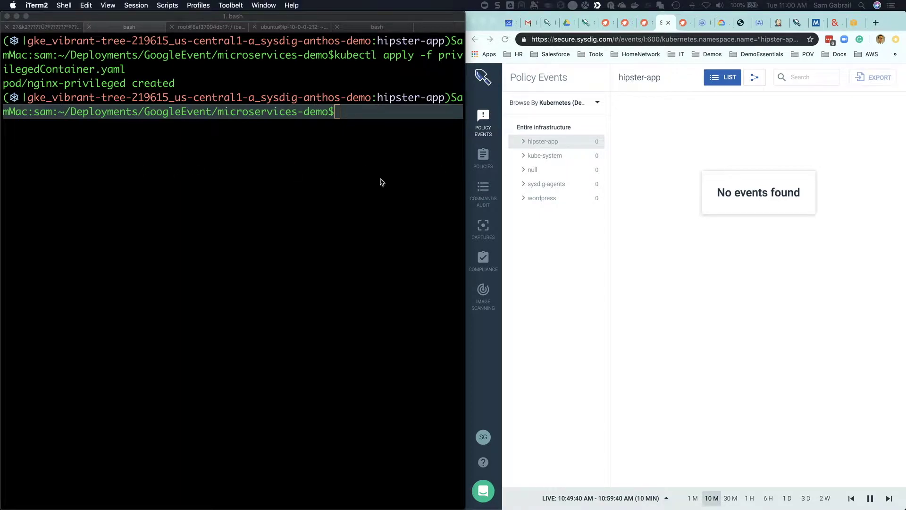
pyautogui.write('kubectl exec -it nginx-privileged bash')
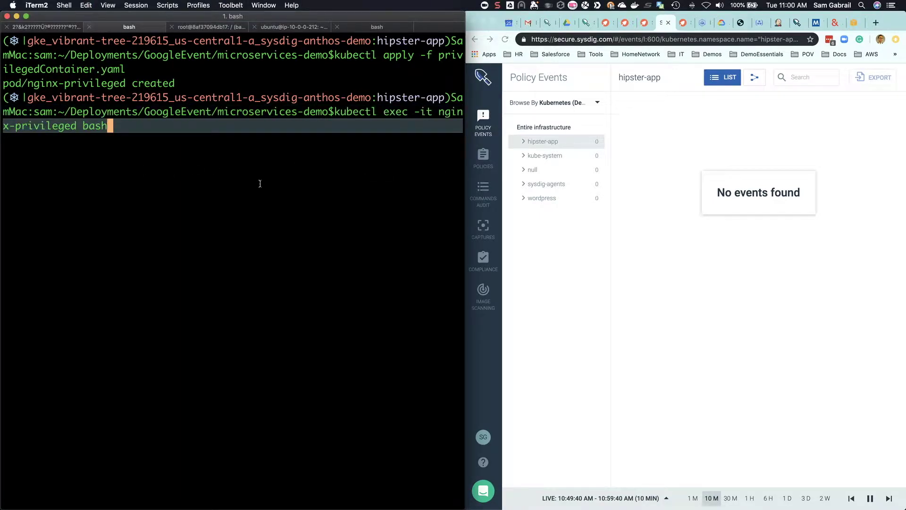
pyautogui.press('Return')
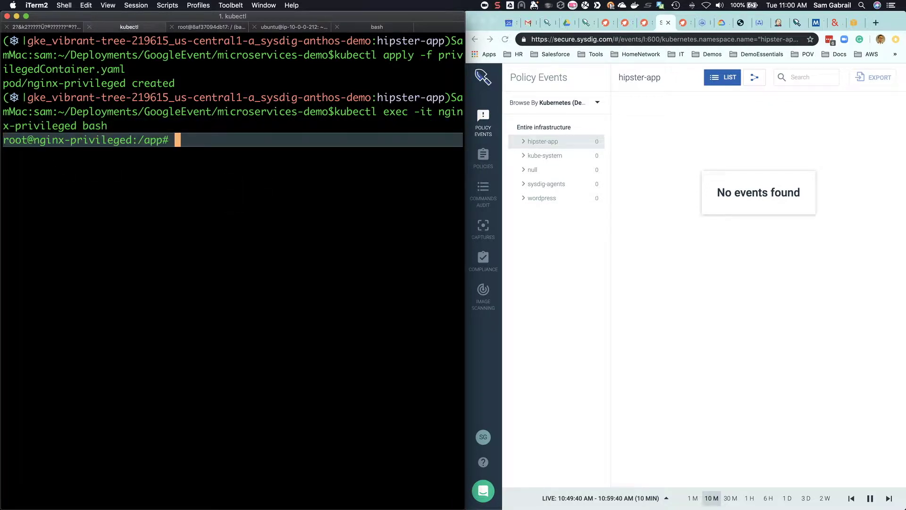
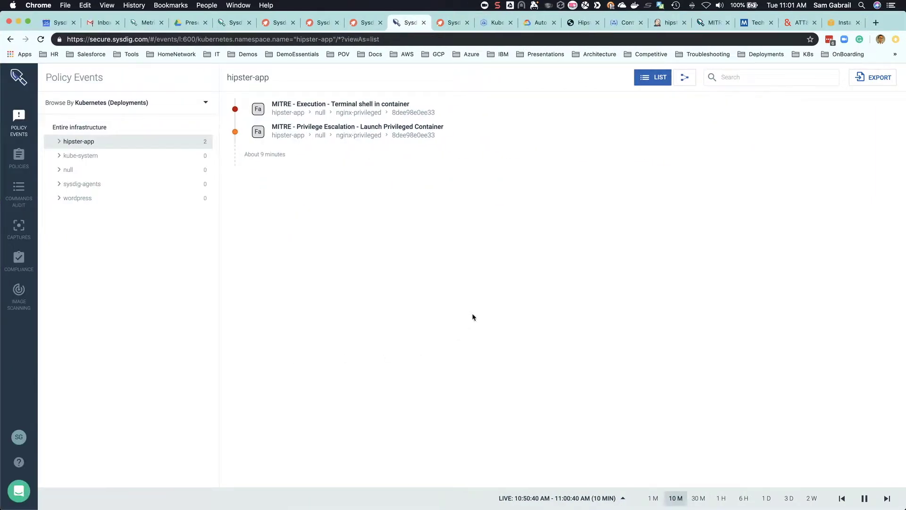
# Step: Refresh the hipster-app policy events in Sysdig Secure by alternating the time range between 1 minute and 10 minutes, ending on 10 minutes
pyautogui.click(656, 499)
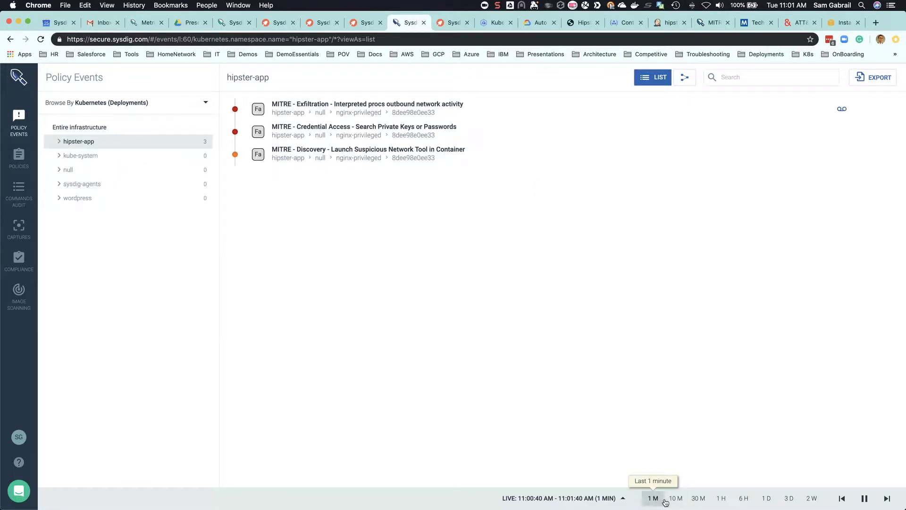
pyautogui.click(676, 498)
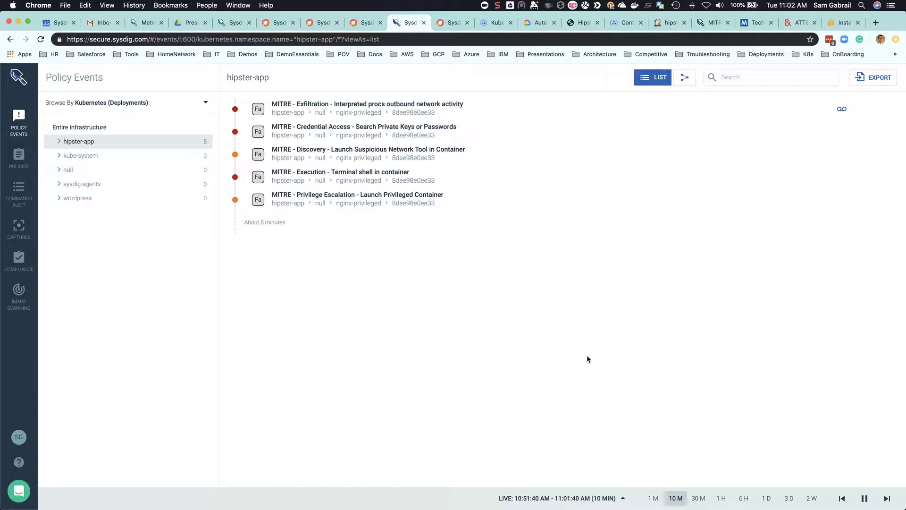
pyautogui.click(653, 499)
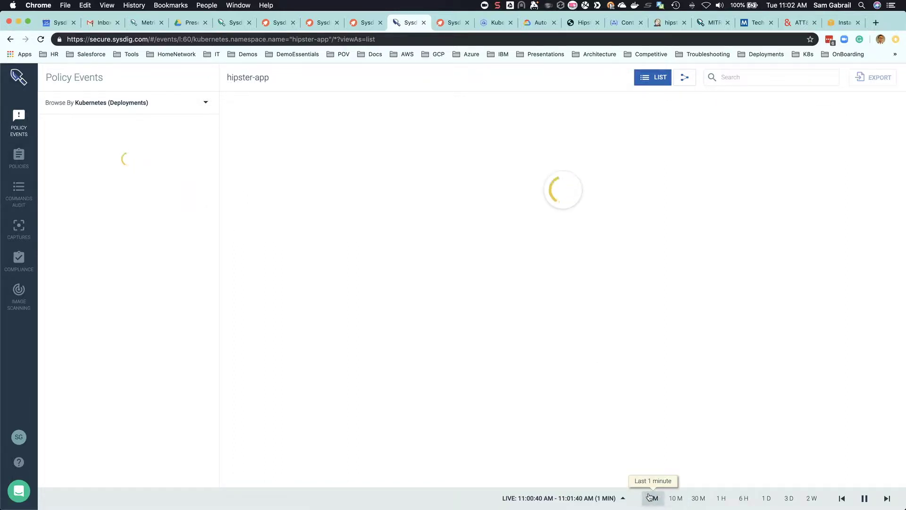
pyautogui.click(673, 497)
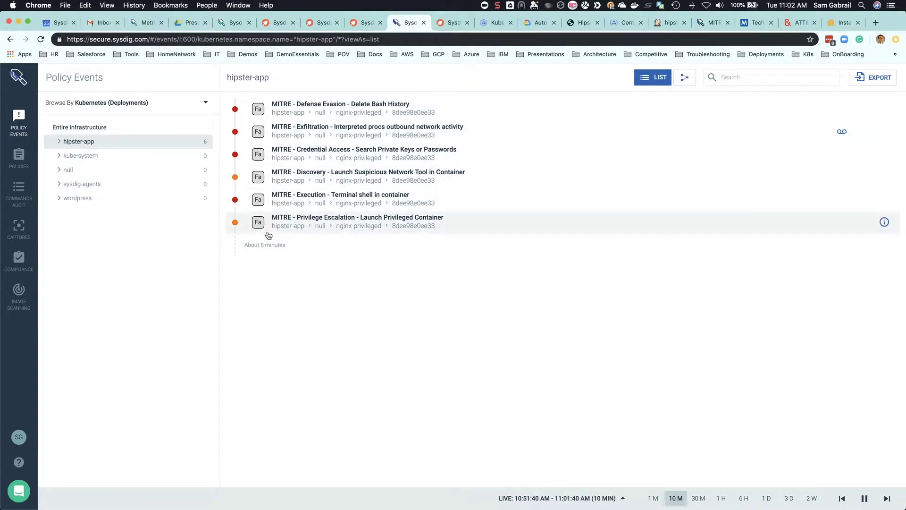
# Step: Review the details of the Launch Privileged Container event and the Terminal shell in container event
pyautogui.click(464, 225)
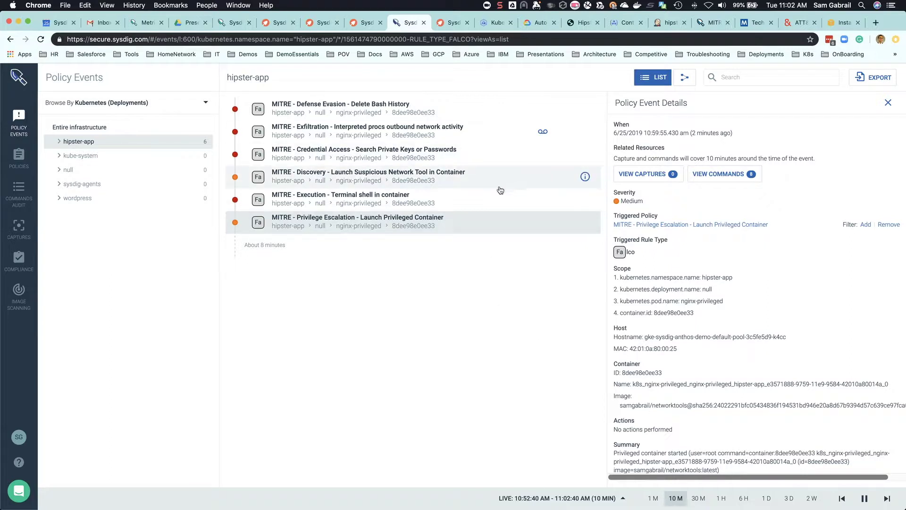
pyautogui.click(469, 204)
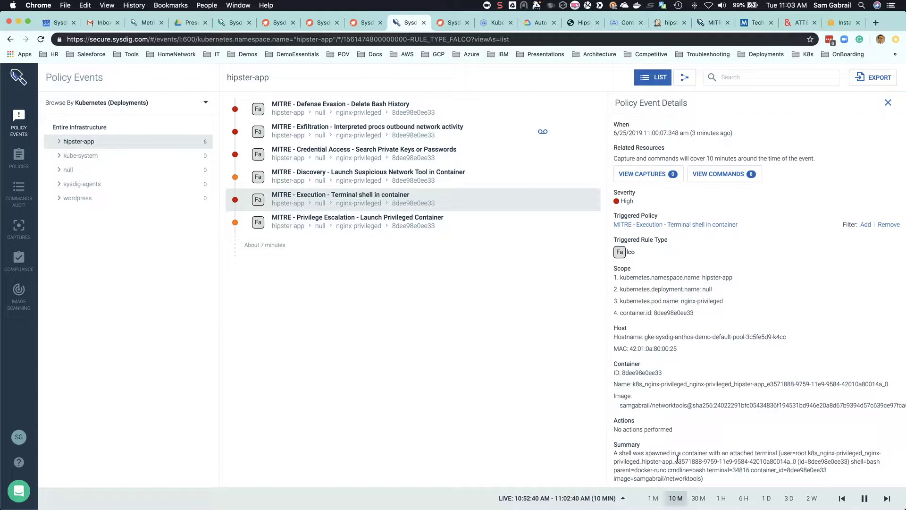
# Step: View the commands related to the terminal shell event and inspect the details of the grep, cp, python and shred entries
pyautogui.click(729, 177)
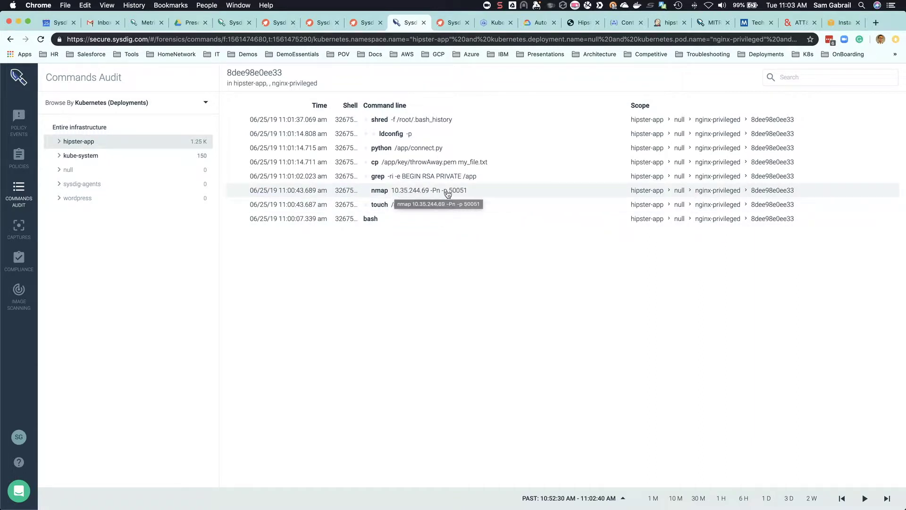
pyautogui.click(422, 181)
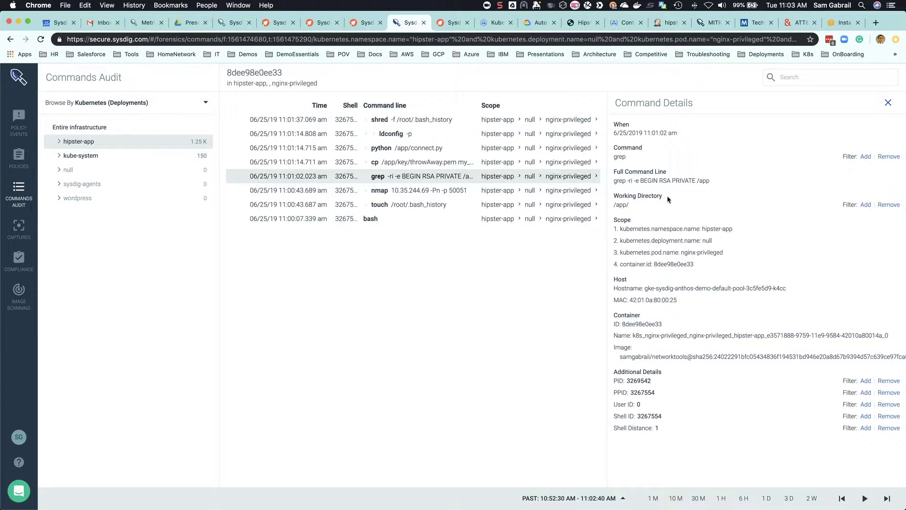
pyautogui.click(406, 165)
pyautogui.click(417, 150)
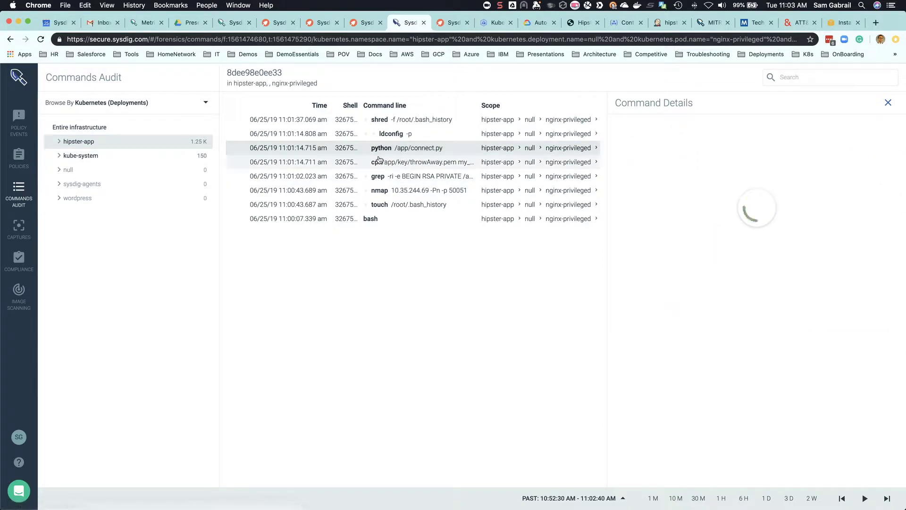
pyautogui.click(437, 121)
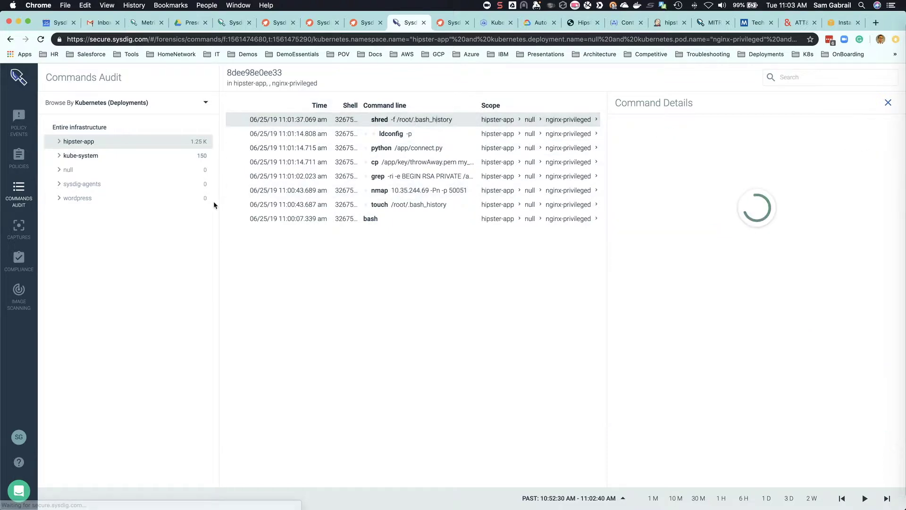
# Step: Return to the policy events and examine the Discovery event's nmap command and the Credential Access event's details
pyautogui.click(18, 138)
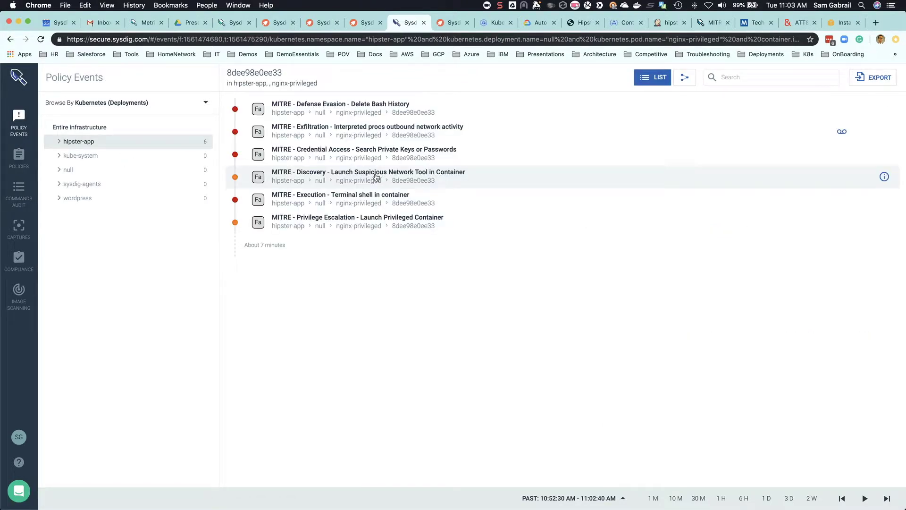
pyautogui.click(422, 179)
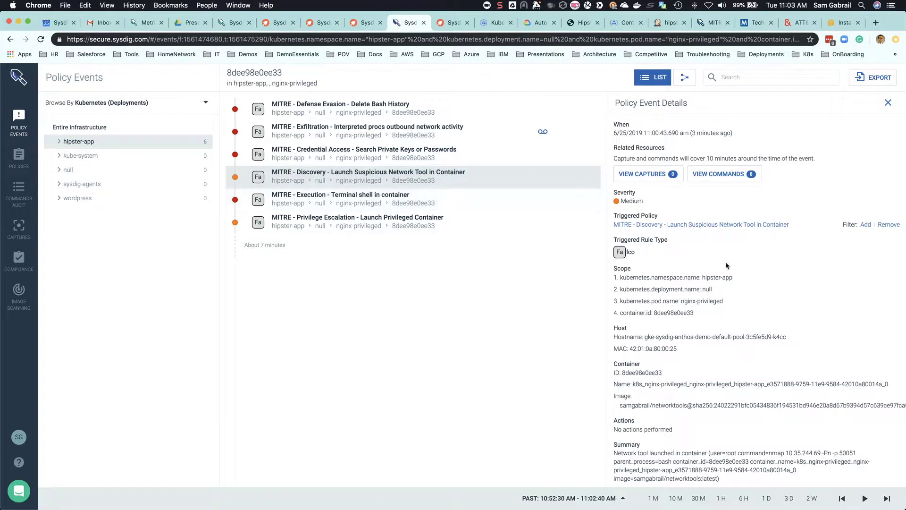
pyautogui.moveTo(769, 453); pyautogui.dragTo(853, 452)
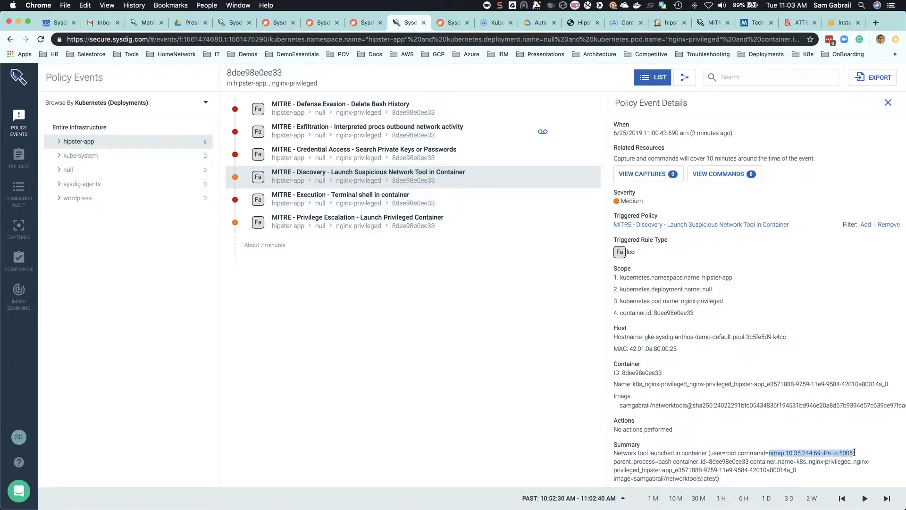
pyautogui.click(372, 155)
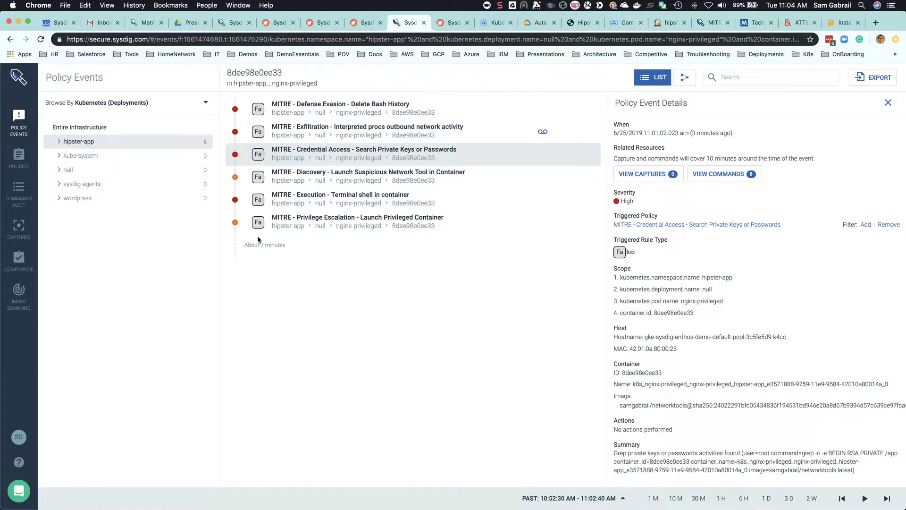
# Step: Review the details of the Exfiltration outbound network activity event and the Defense Evasion Delete Bash History event
pyautogui.moveTo(386, 126); pyautogui.dragTo(464, 126)
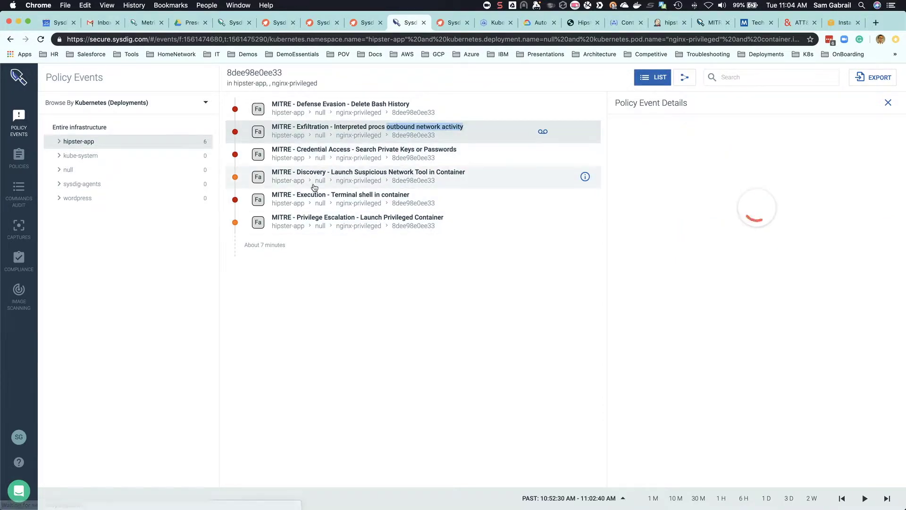
pyautogui.click(449, 138)
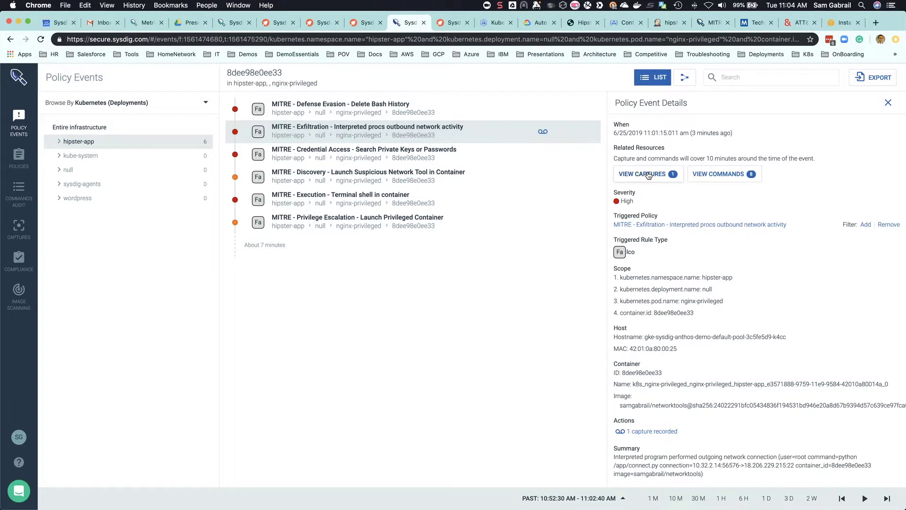
pyautogui.click(427, 116)
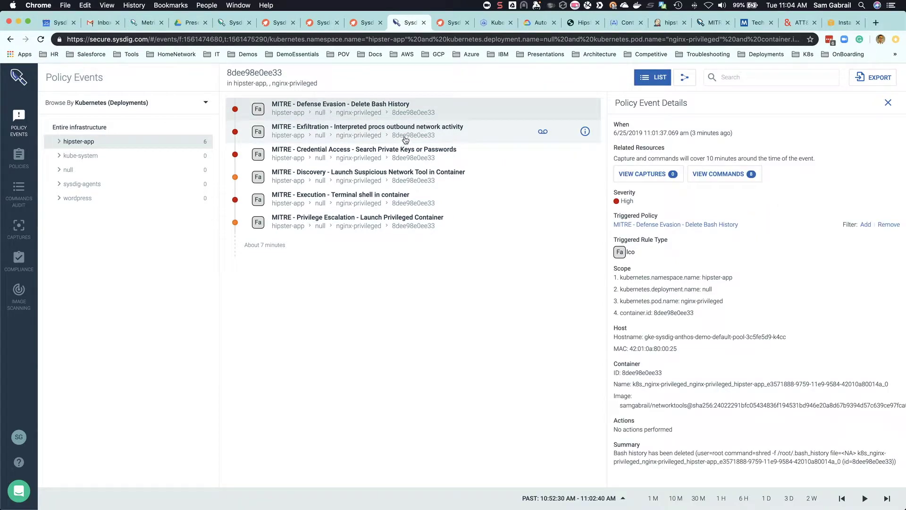
# Step: Find the capture recorded for the Exfiltration outbound network activity event and open it in Sysdig Inspect
pyautogui.click(443, 132)
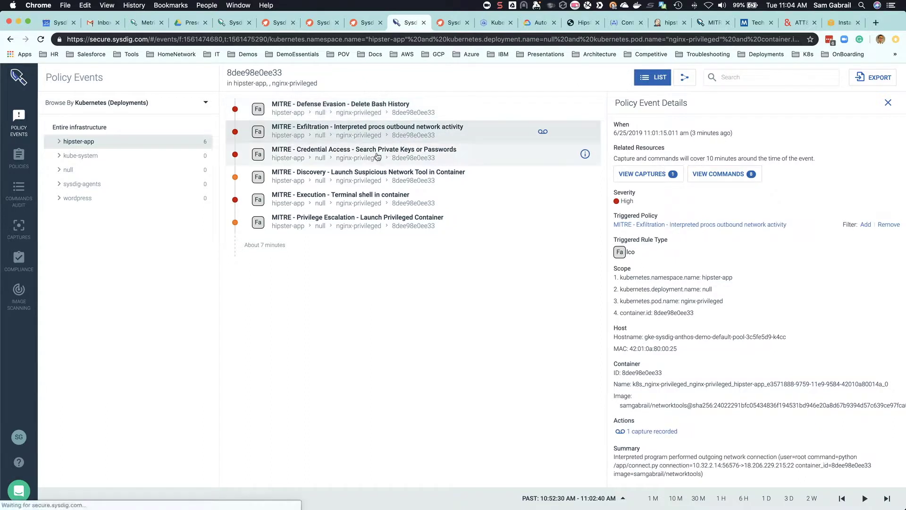
pyautogui.click(640, 176)
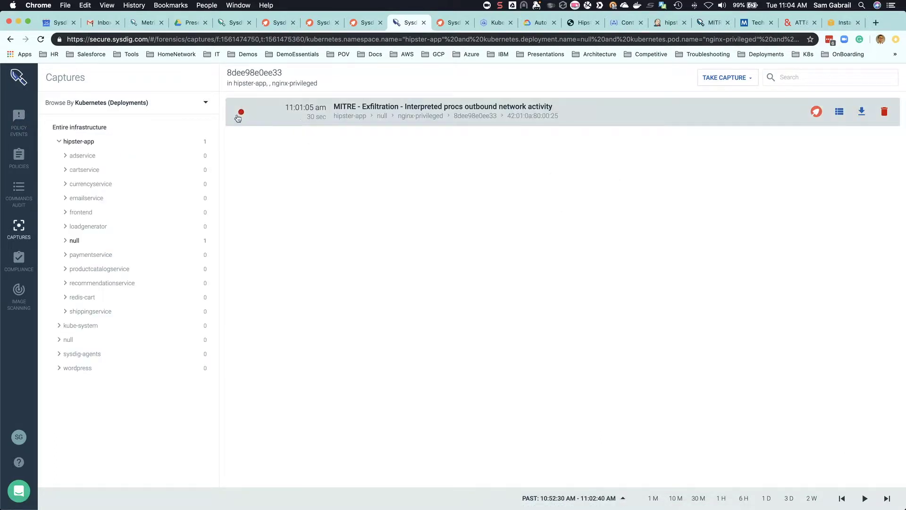
pyautogui.click(817, 113)
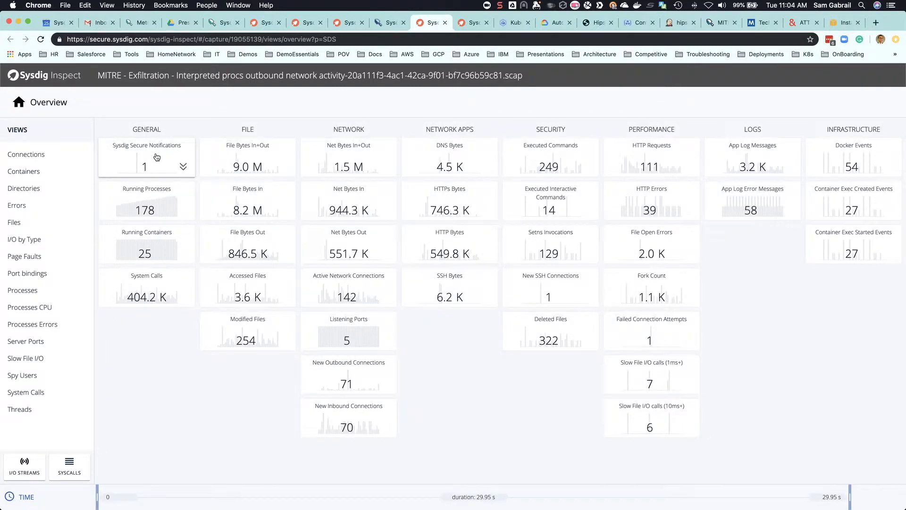
# Step: Add Sysdig Secure Notifications, Executed Commands, New SSH Connections and Accessed Files to the capture's timeline for comparison
pyautogui.click(157, 157)
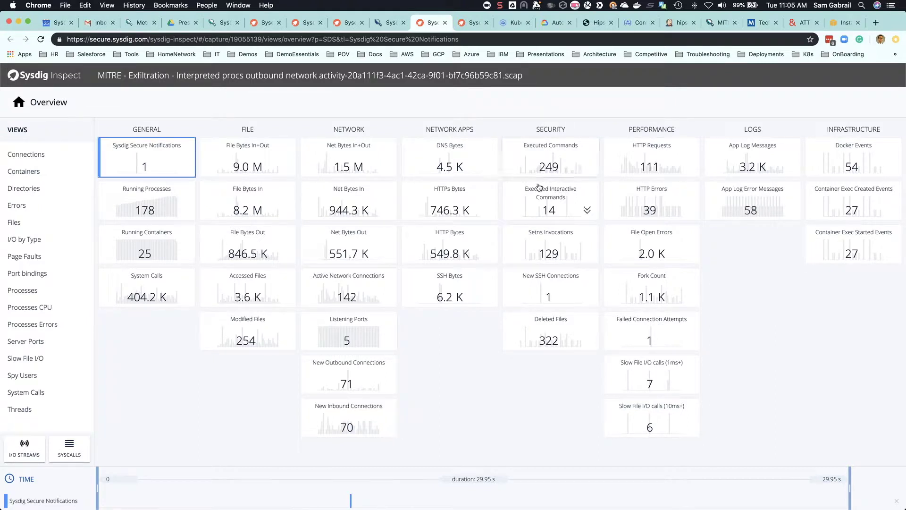
pyautogui.click(549, 167)
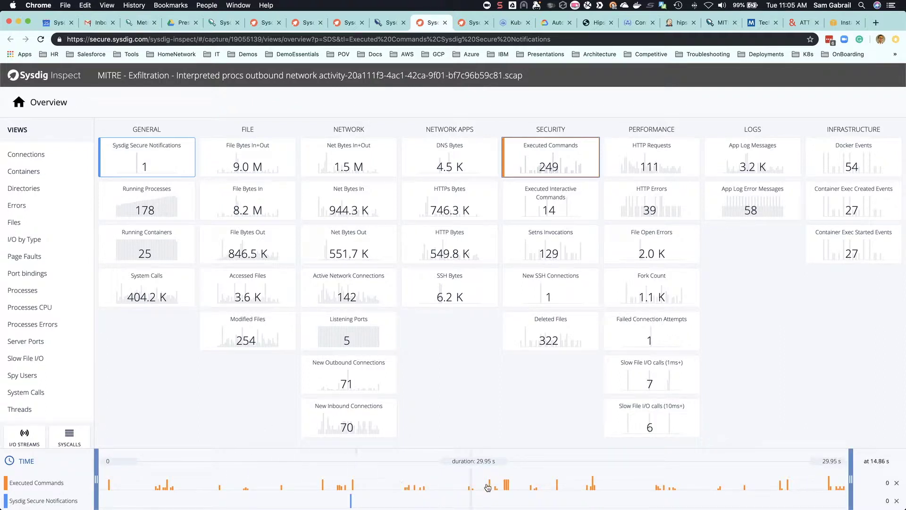
pyautogui.click(553, 283)
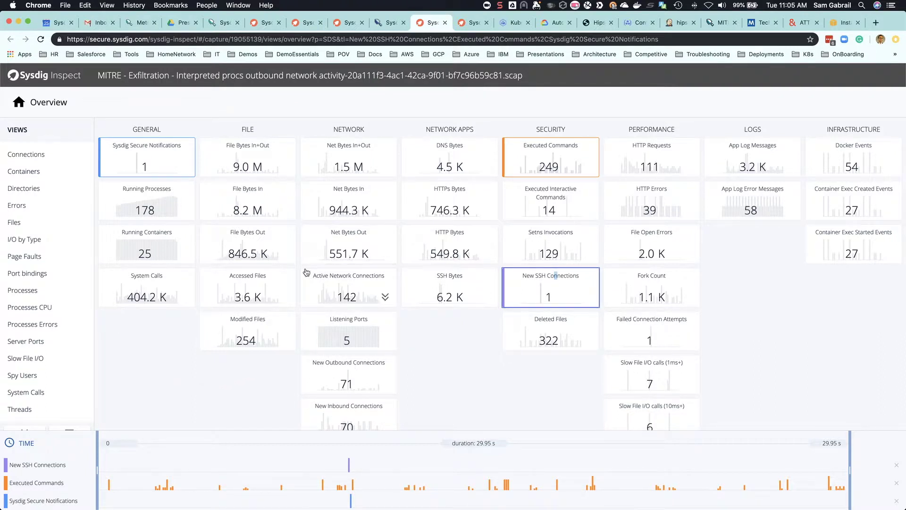
pyautogui.click(259, 287)
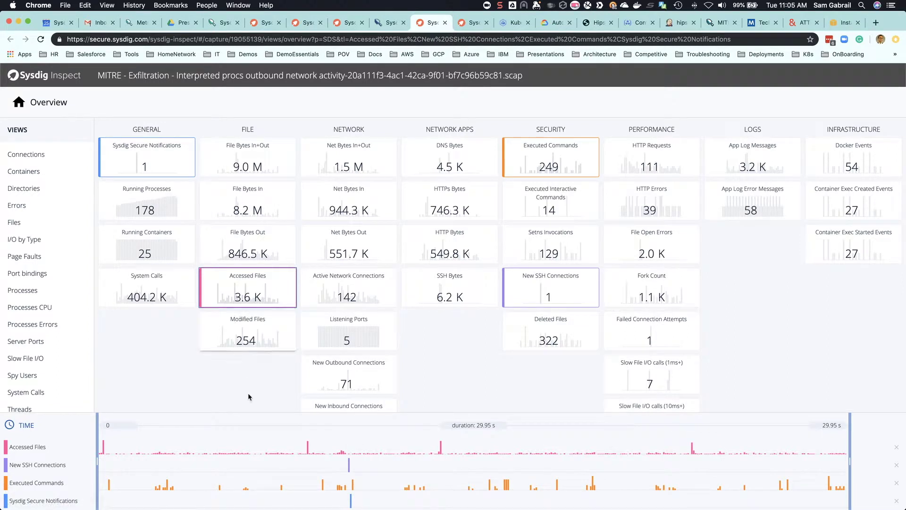
# Step: Drill down into the New SSH Connections syscalls and highlight the source address in the connection tuple
pyautogui.click(580, 294)
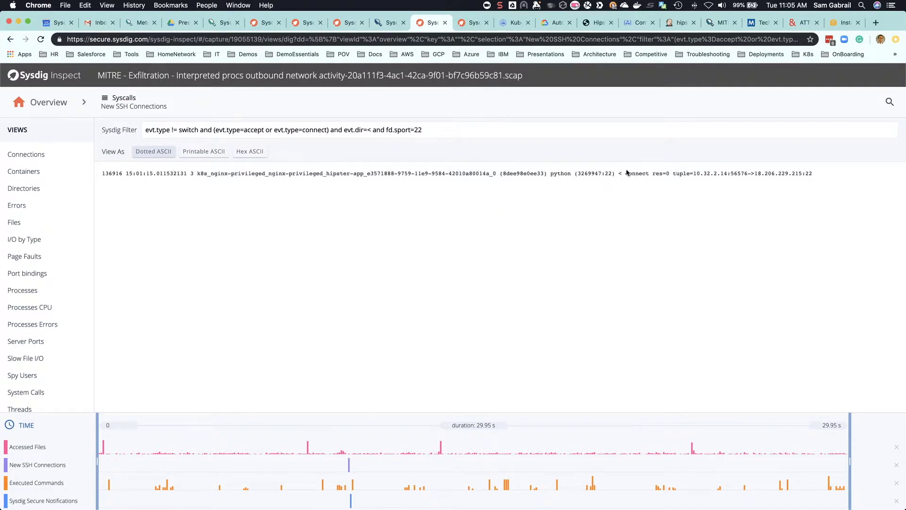
pyautogui.moveTo(696, 171); pyautogui.dragTo(736, 172)
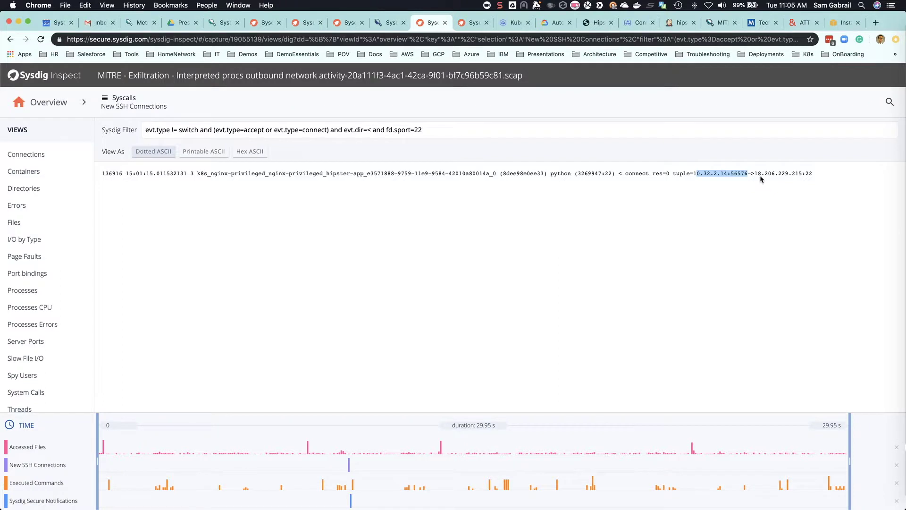
# Step: Highlight the destination address in the SSH connection tuple and return to the capture overview
pyautogui.moveTo(754, 173); pyautogui.dragTo(812, 174)
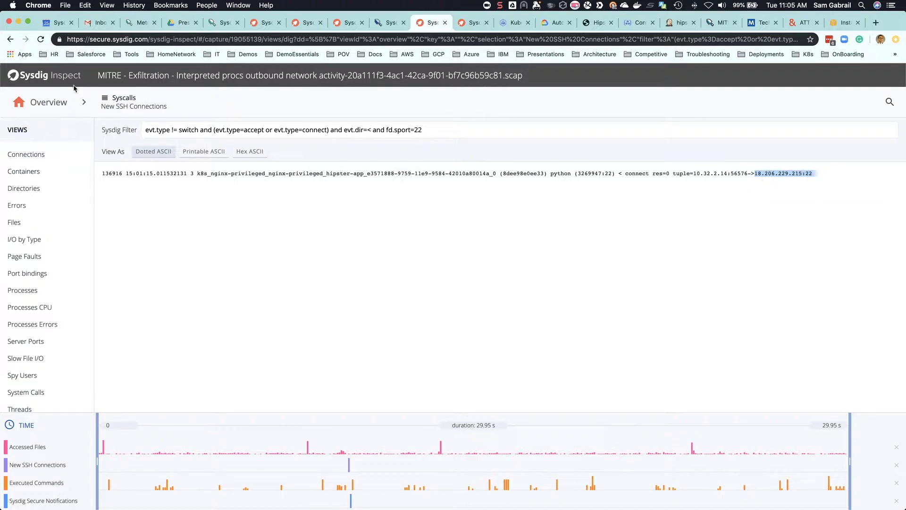
pyautogui.click(56, 99)
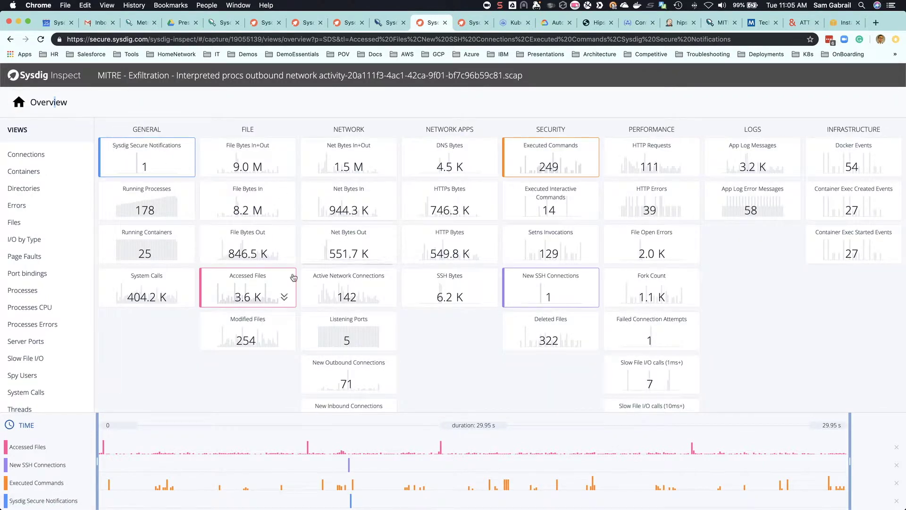
# Step: Drill down into Accessed Files and narrow the timeline to about 8.78–11.26 s around the SSH connection
pyautogui.moveTo(285, 297)
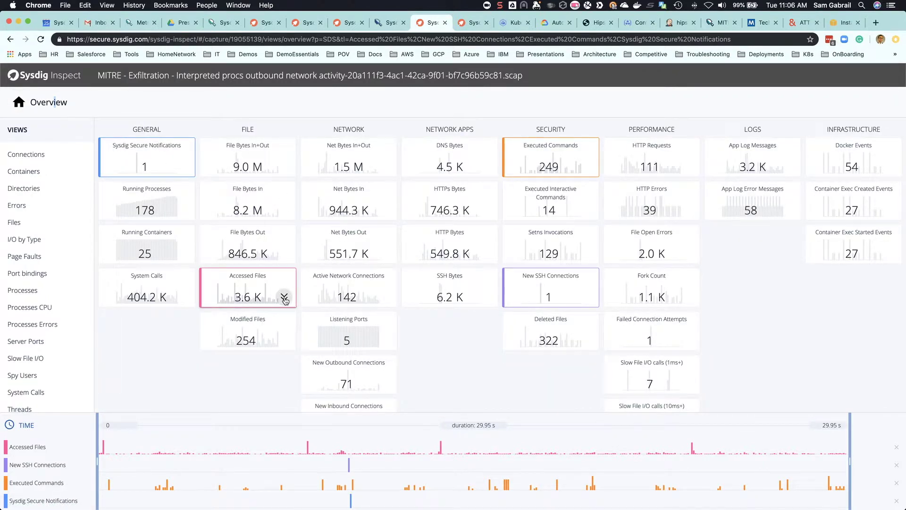
pyautogui.click(285, 297)
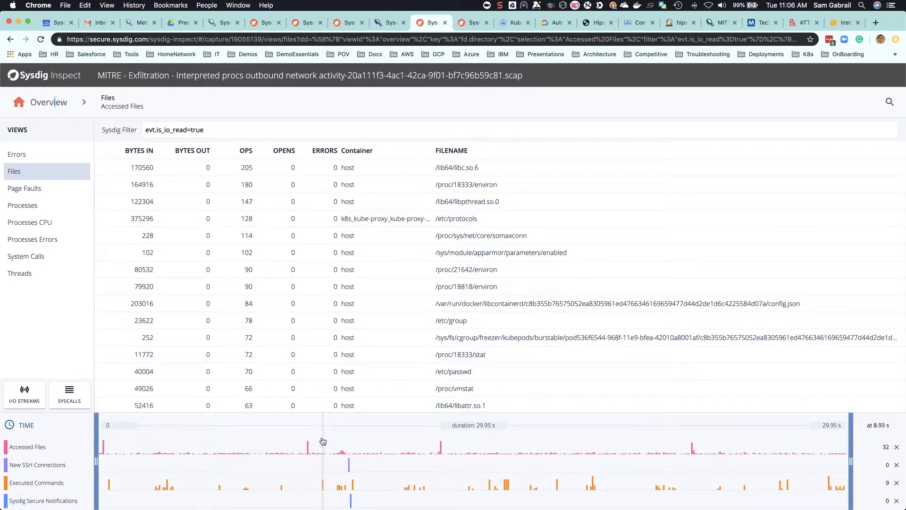
pyautogui.moveTo(319, 439); pyautogui.dragTo(383, 440)
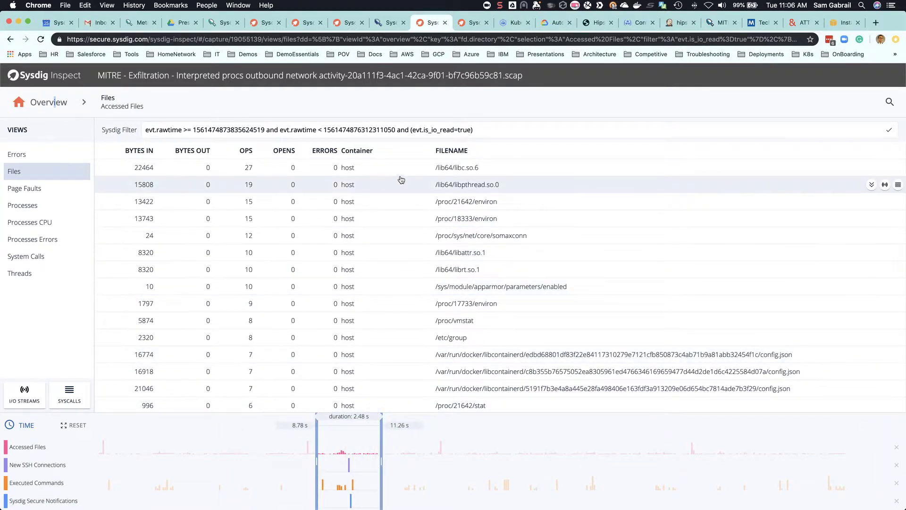
# Step: Return to the policy events and view the commands related to the Exfiltration outbound network activity event
pyautogui.click(378, 23)
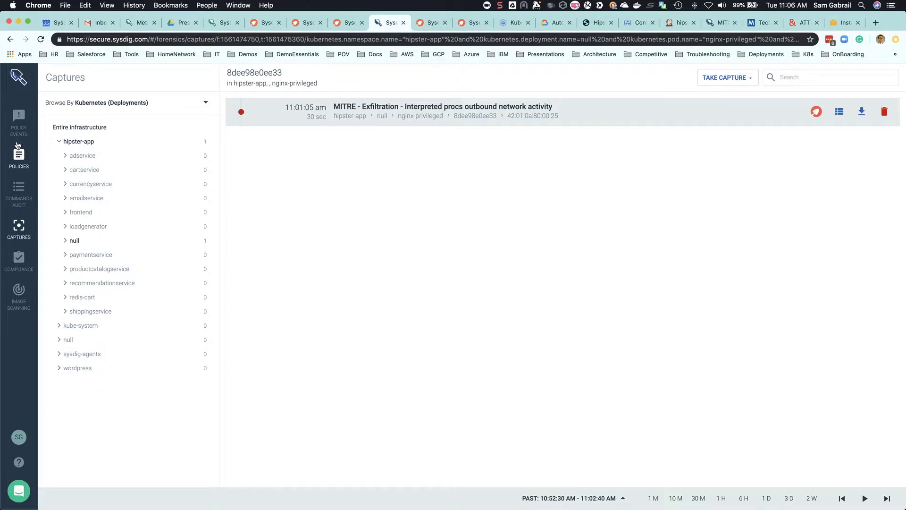
pyautogui.click(19, 123)
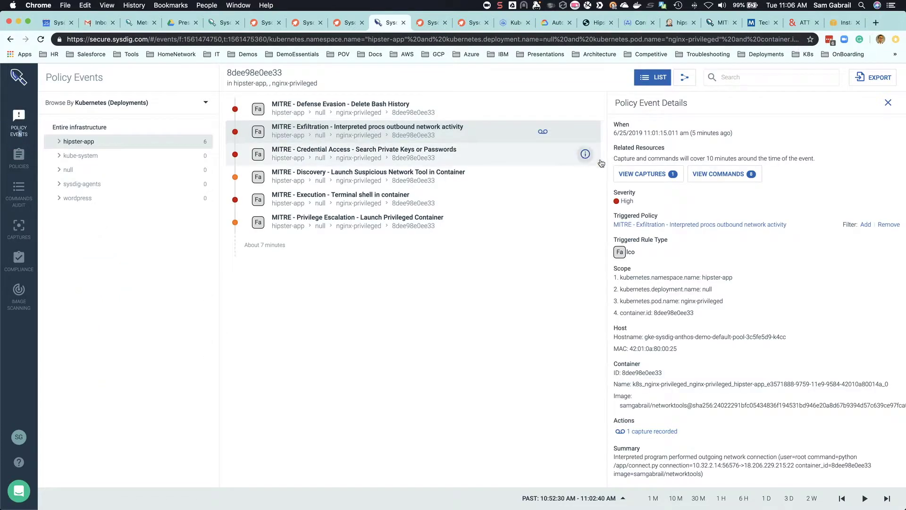
pyautogui.click(718, 174)
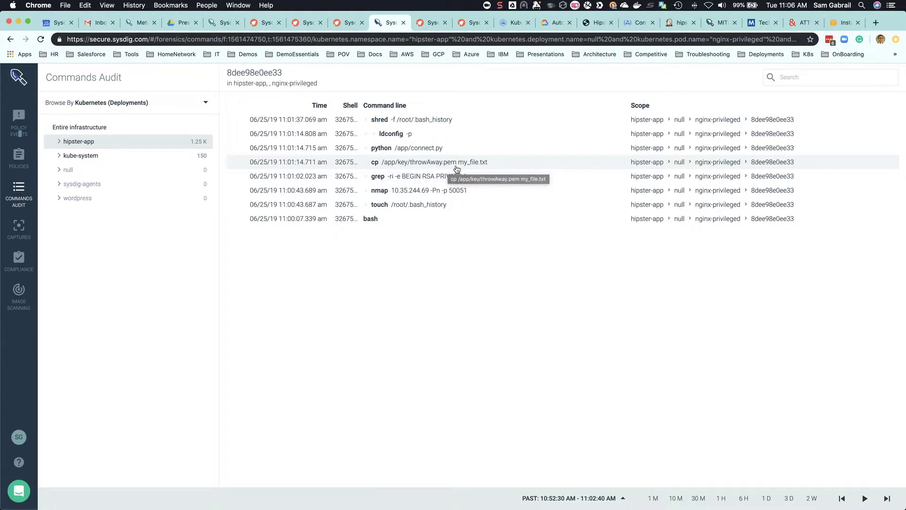
# Step: Search the capture's accessed files in Sysdig Inspect for "throw"
pyautogui.click(428, 26)
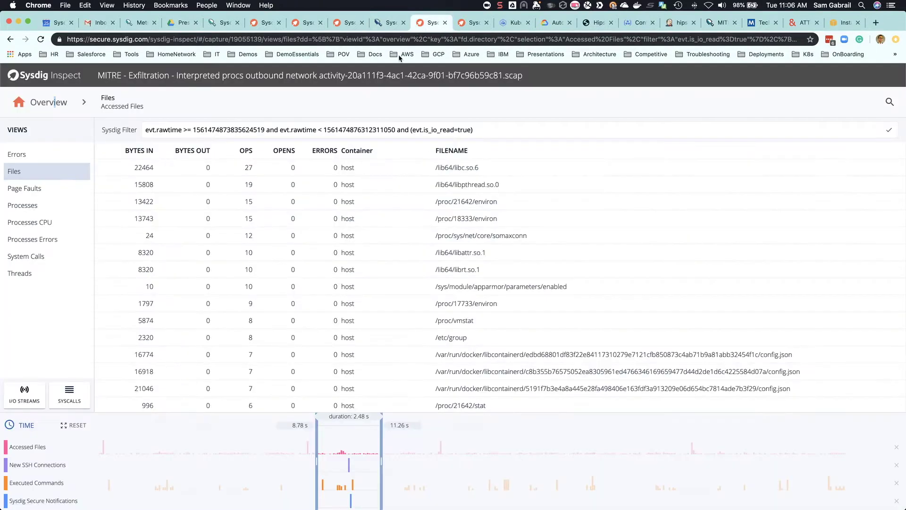
pyautogui.click(890, 103)
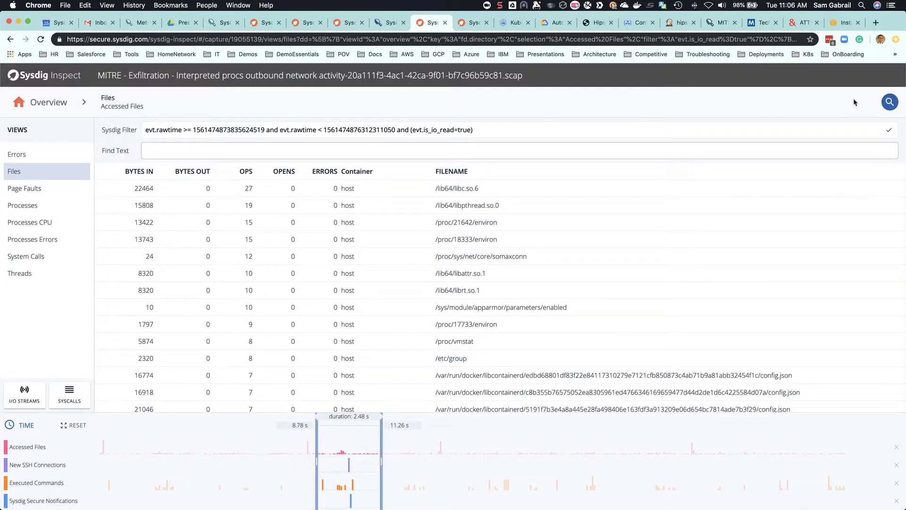
pyautogui.write('throw')
pyautogui.press('Return')
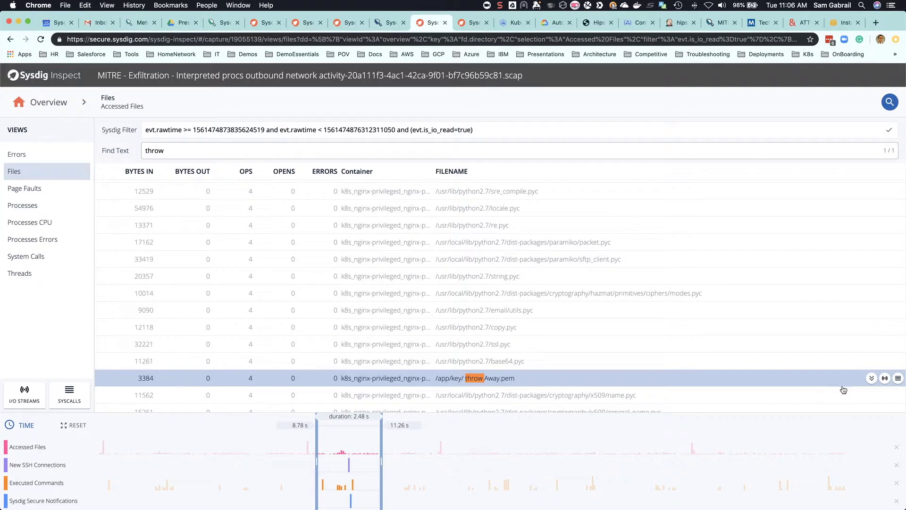
# Step: Open the I/O streams of /app/key/throwAway.pem as Printable ASCII and review the content that was read
pyautogui.click(885, 379)
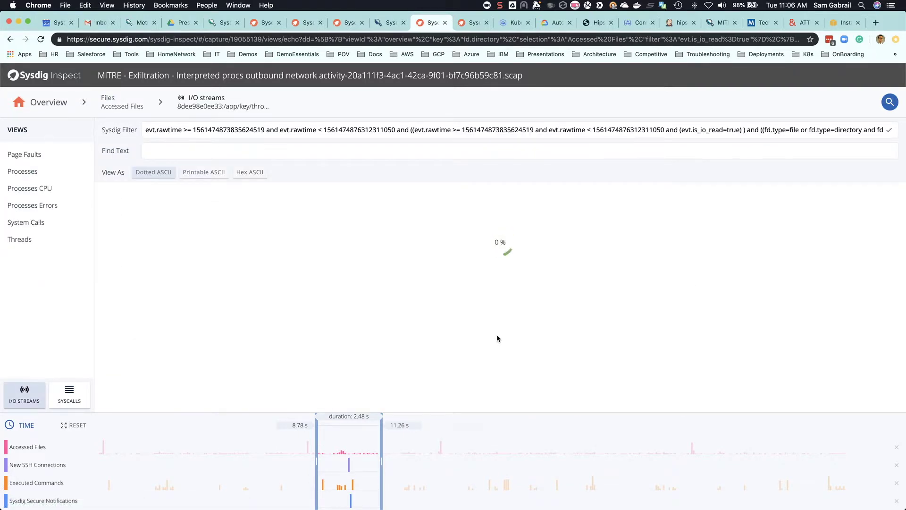
pyautogui.click(203, 172)
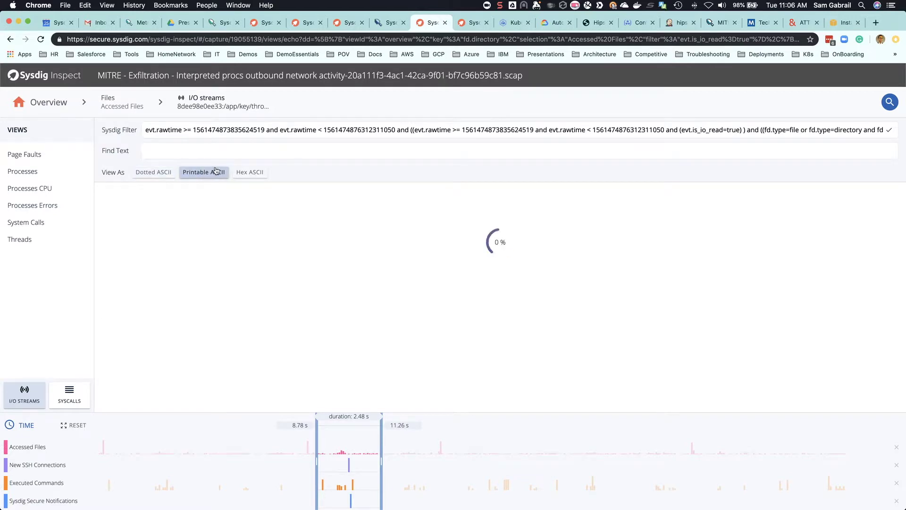
pyautogui.moveTo(263, 205); pyautogui.dragTo(297, 358)
pyautogui.scroll(-3, 361, 286)
pyautogui.scroll(-1, 362, 287)
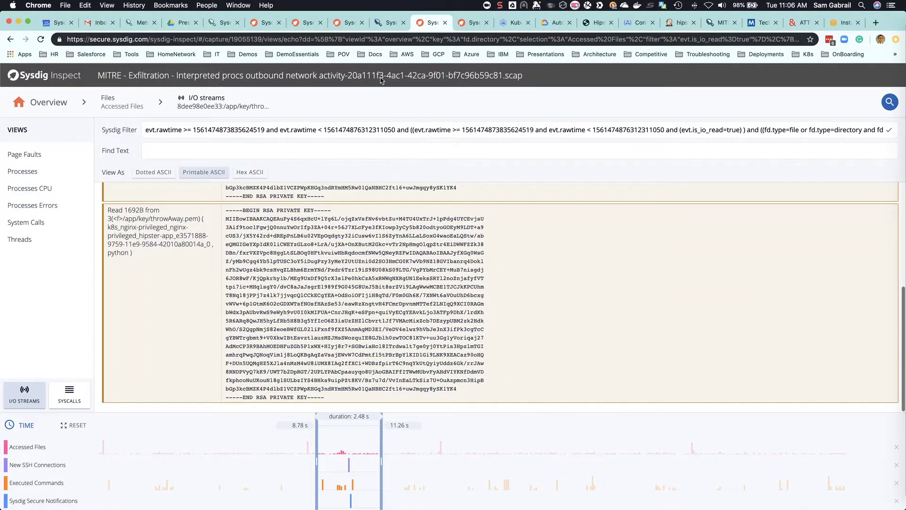
# Step: Check the python command in Commands Audit, find "connect" among the accessed files and open the I/O streams of /app/connect.py
pyautogui.click(386, 23)
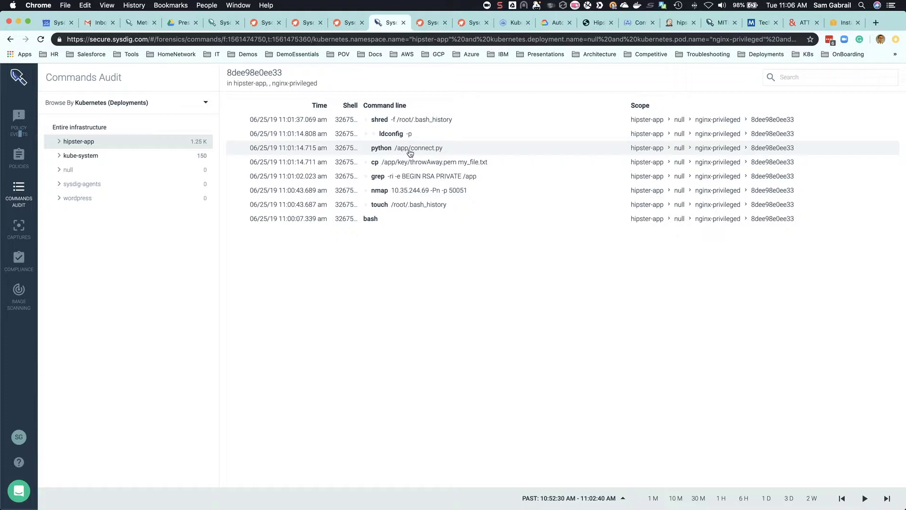
pyautogui.click(426, 23)
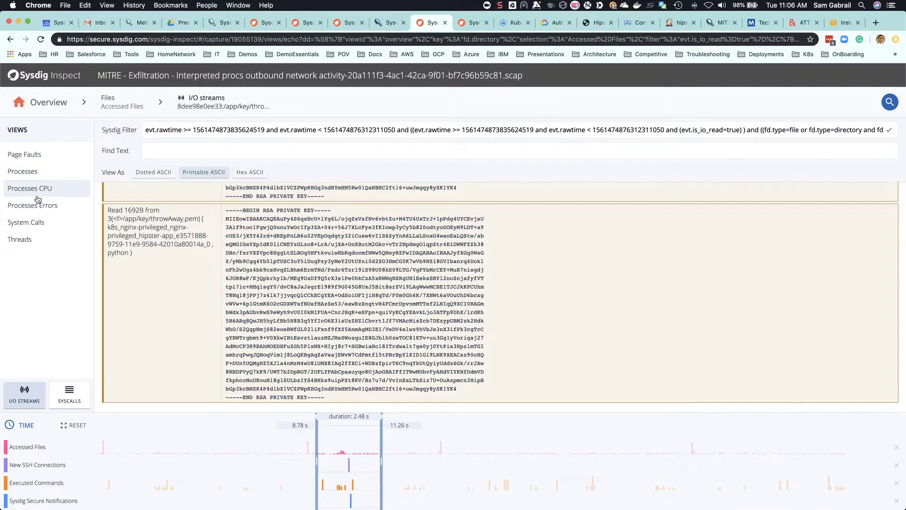
pyautogui.click(122, 105)
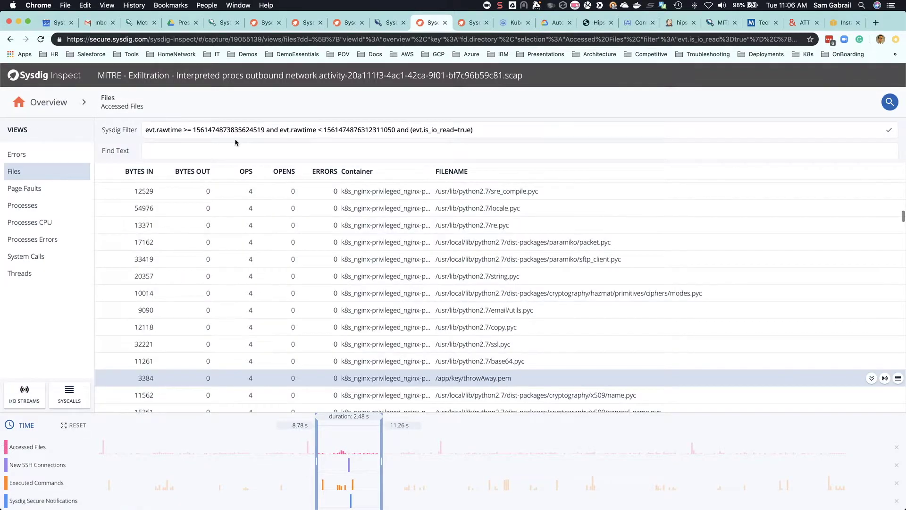
pyautogui.click(444, 143)
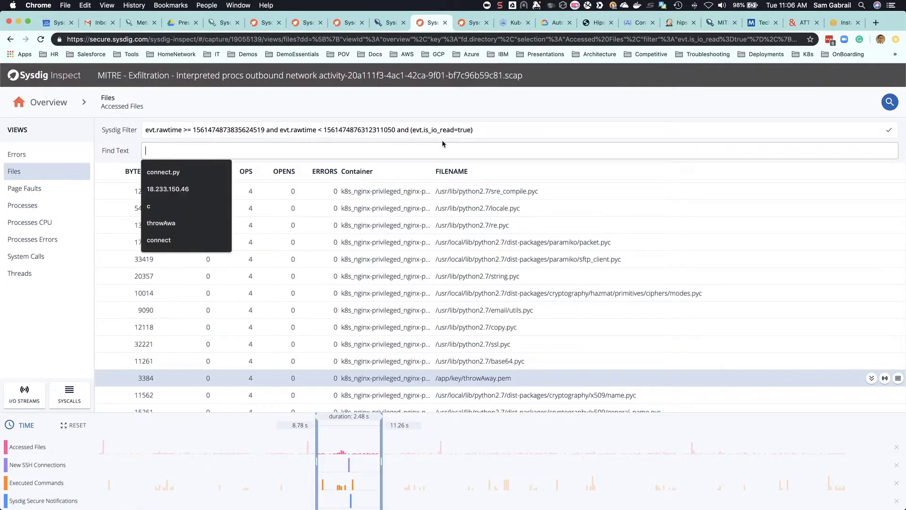
pyautogui.write('connect')
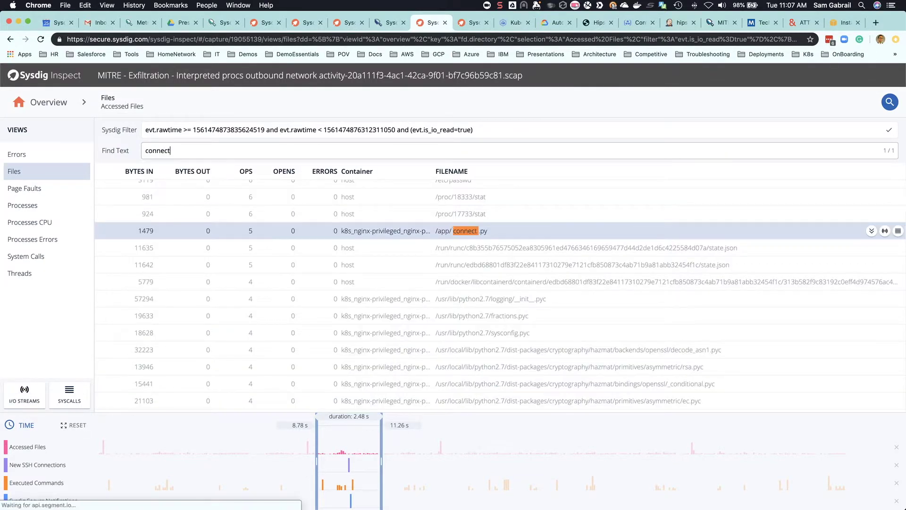
pyautogui.click(886, 232)
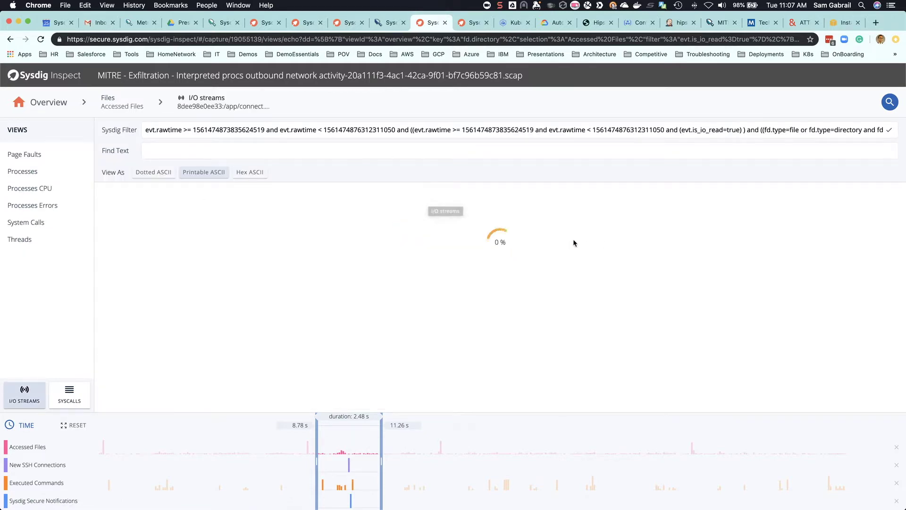
# Step: Review the connect.py script, highlighting the remote hostname and the destination path of the copied file
pyautogui.scroll(-3, 317, 247)
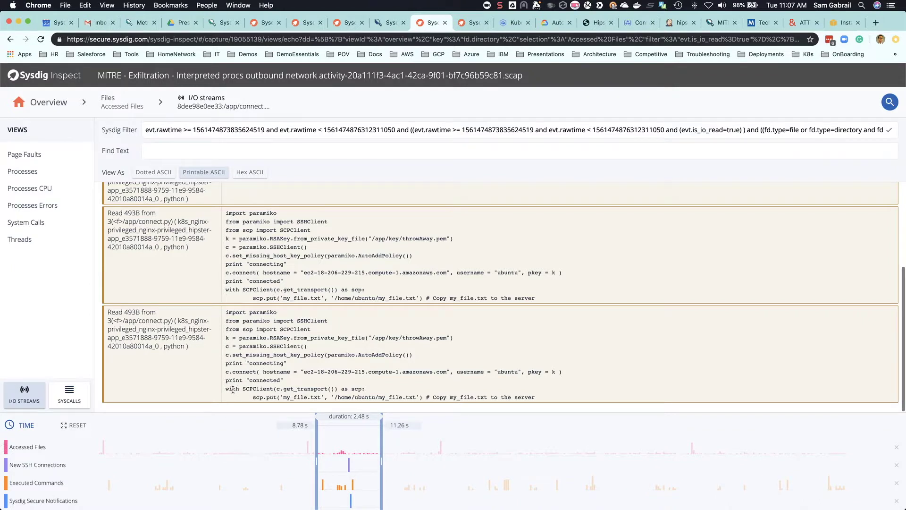
pyautogui.moveTo(255, 397); pyautogui.dragTo(273, 400)
pyautogui.moveTo(303, 372); pyautogui.dragTo(447, 371)
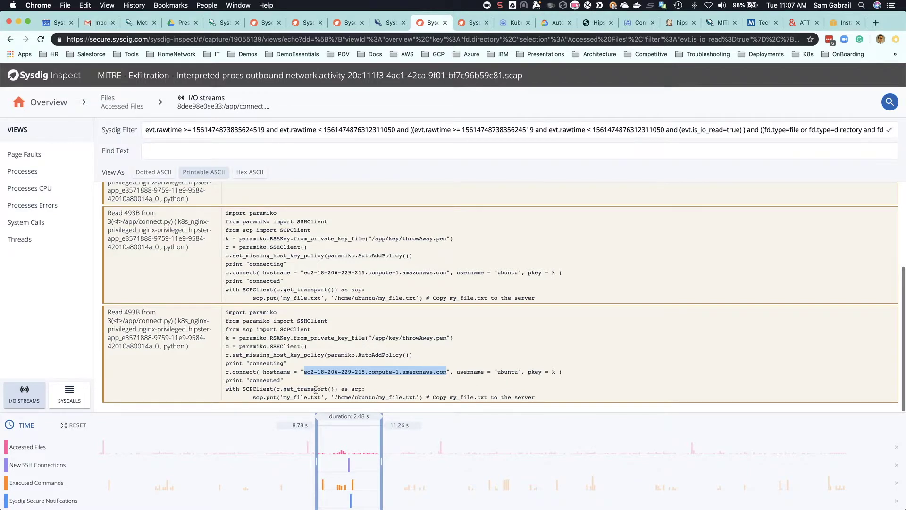
pyautogui.moveTo(282, 396); pyautogui.dragTo(414, 397)
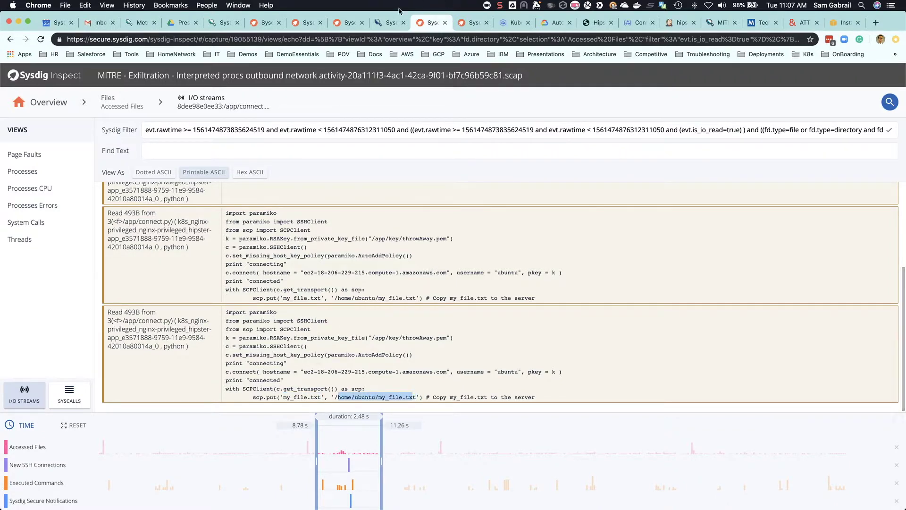
# Step: Compare the cp command for throwAway.pem in Commands Audit with the connect.py script and highlight its remote hostname again
pyautogui.click(390, 23)
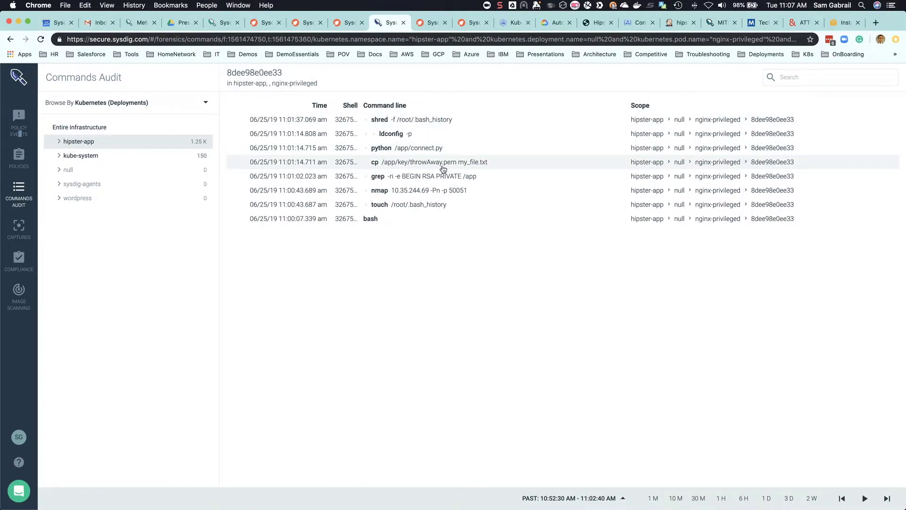
pyautogui.click(429, 22)
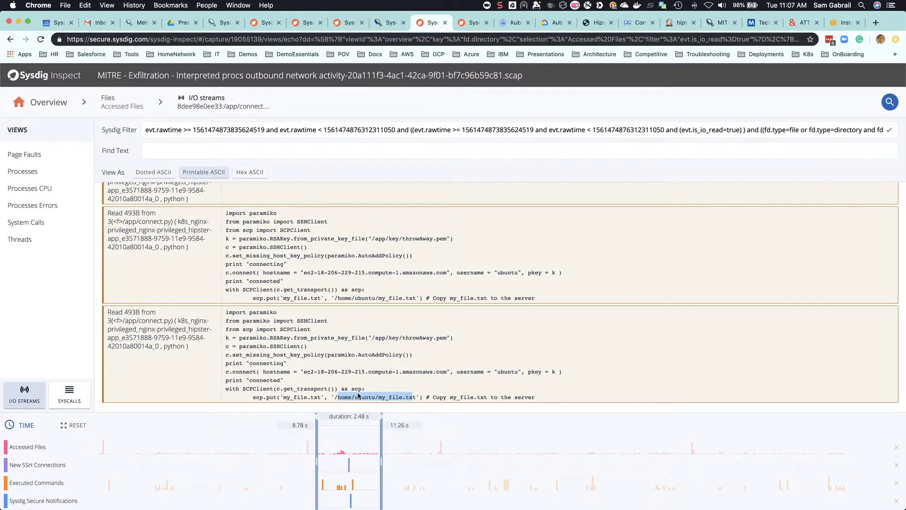
pyautogui.moveTo(305, 372); pyautogui.dragTo(447, 372)
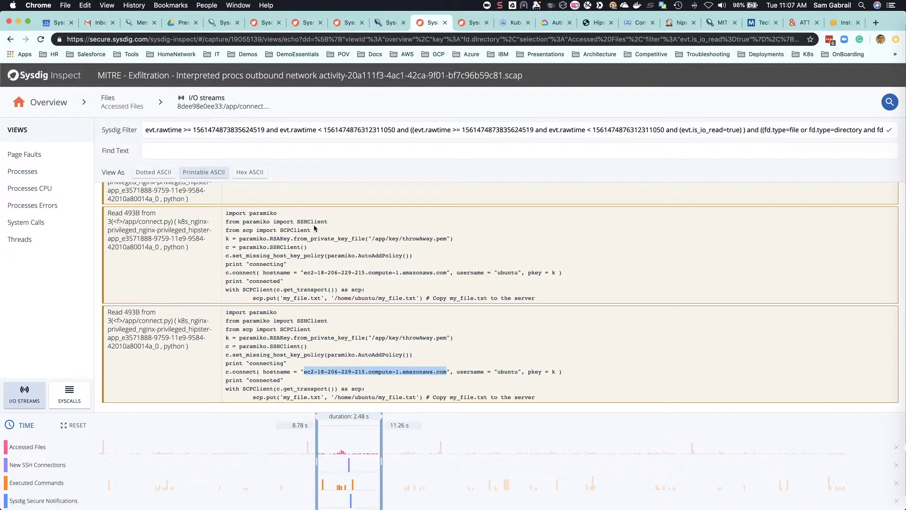
pyautogui.scroll(5, 307, 231)
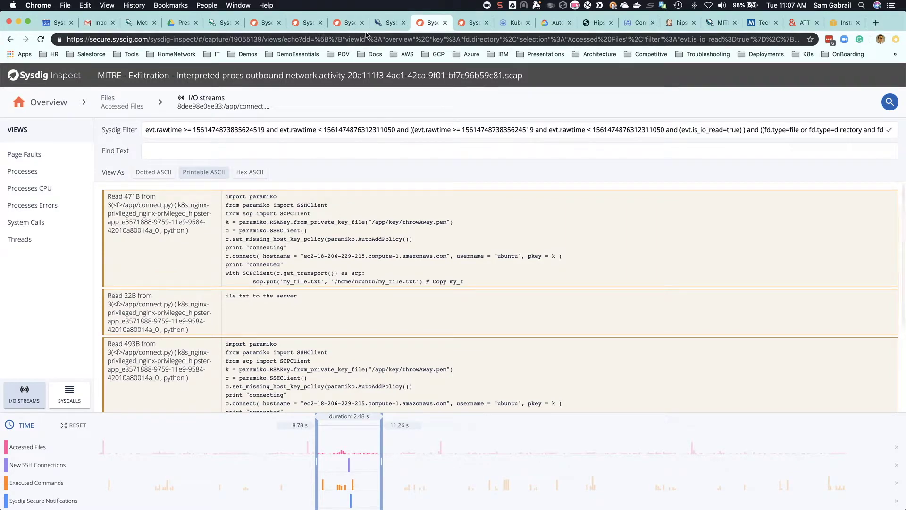
# Step: Go back to the policy events in Sysdig Secure and review the Defense Evasion Delete Bash History event's details
pyautogui.click(389, 24)
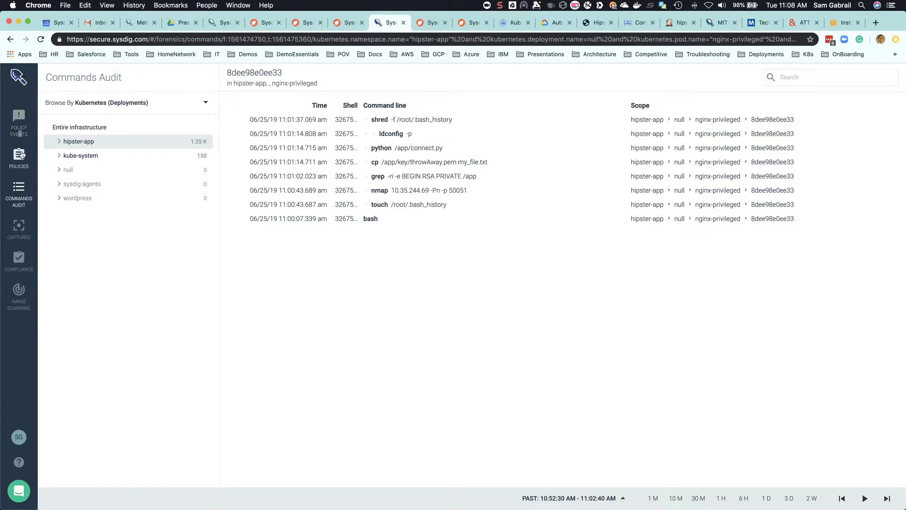
pyautogui.click(18, 123)
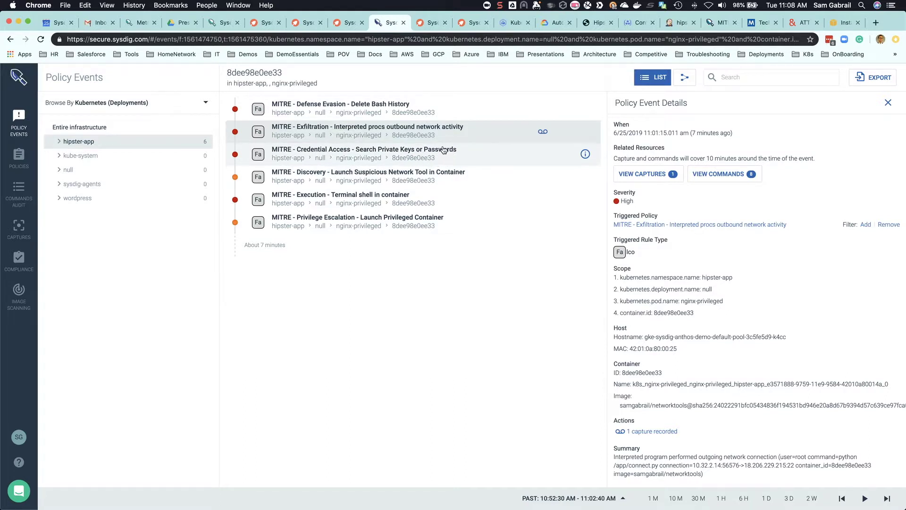
pyautogui.click(370, 108)
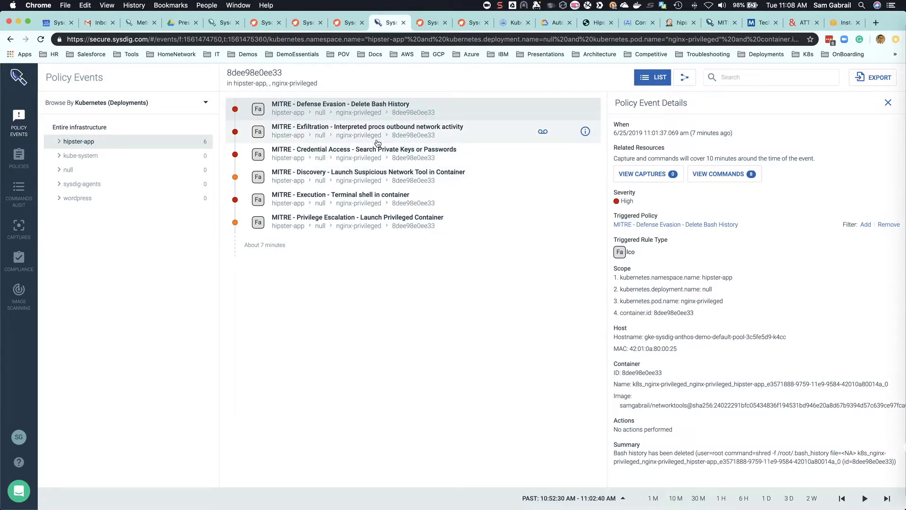
# Step: Filter the policies by "mitre" and review the settings of the Exfiltration and Privilege Escalation policies
pyautogui.click(17, 160)
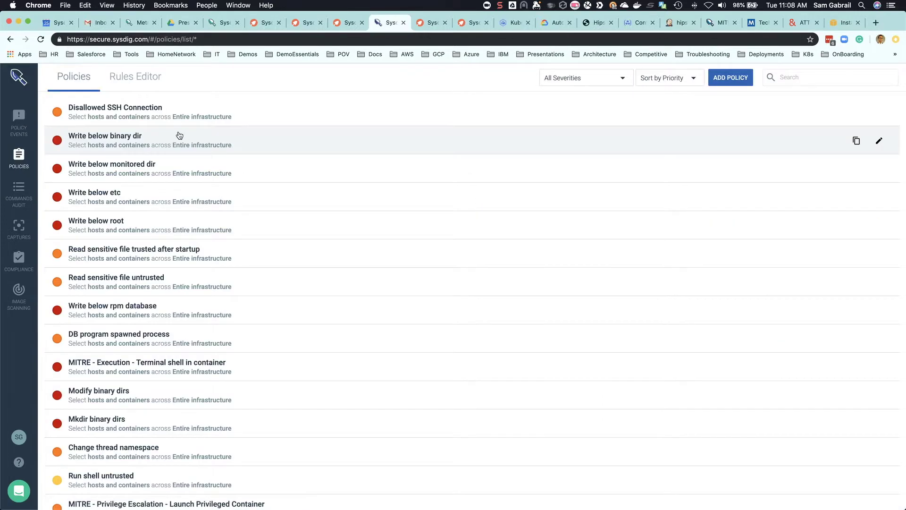
pyautogui.click(817, 74)
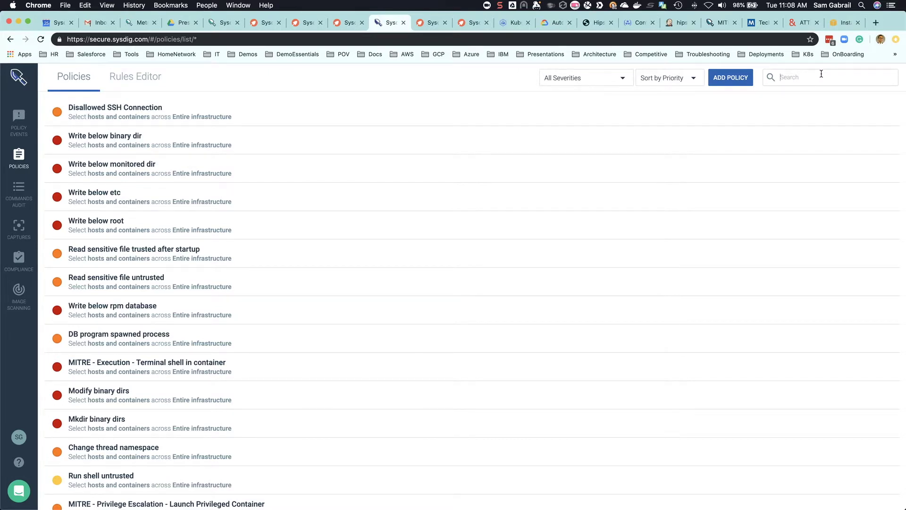
pyautogui.write('mitre')
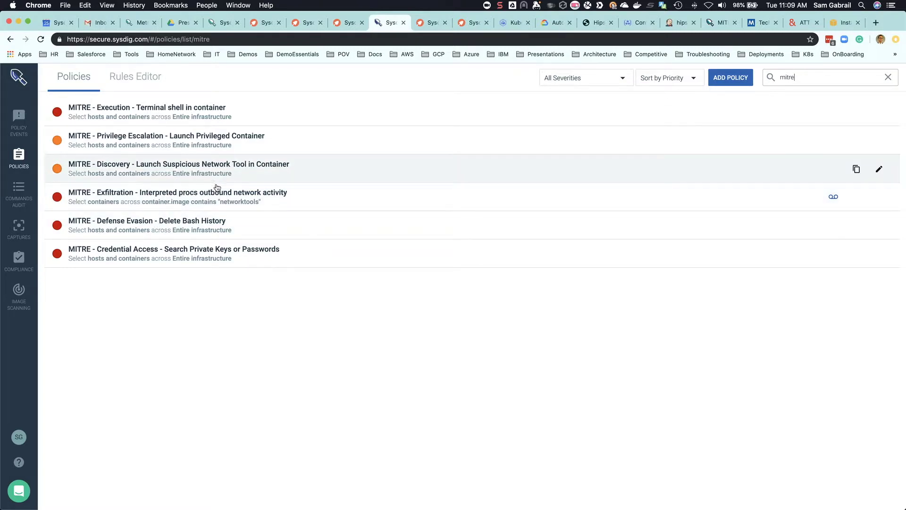
pyautogui.click(295, 196)
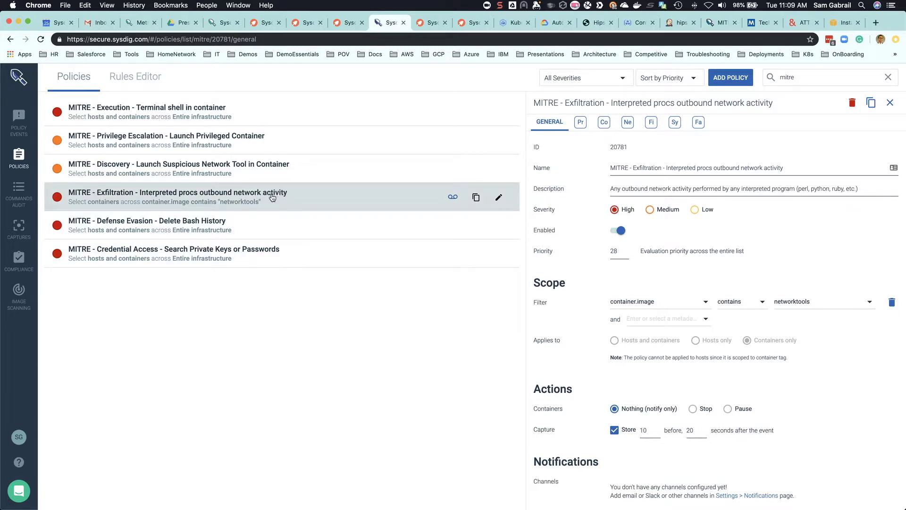
pyautogui.click(267, 142)
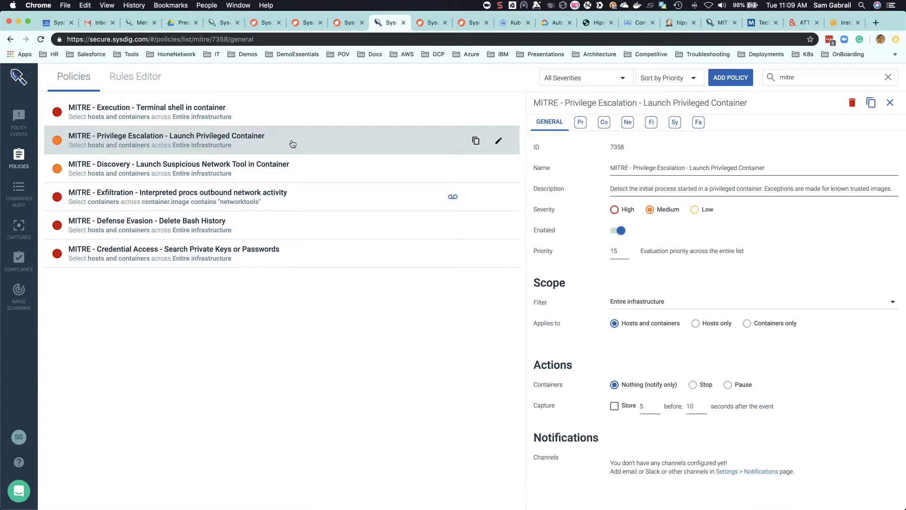
# Step: Open the MITRE Execution Terminal shell in container policy, try its Stop and Pause container actions, and discard the changes
pyautogui.click(295, 114)
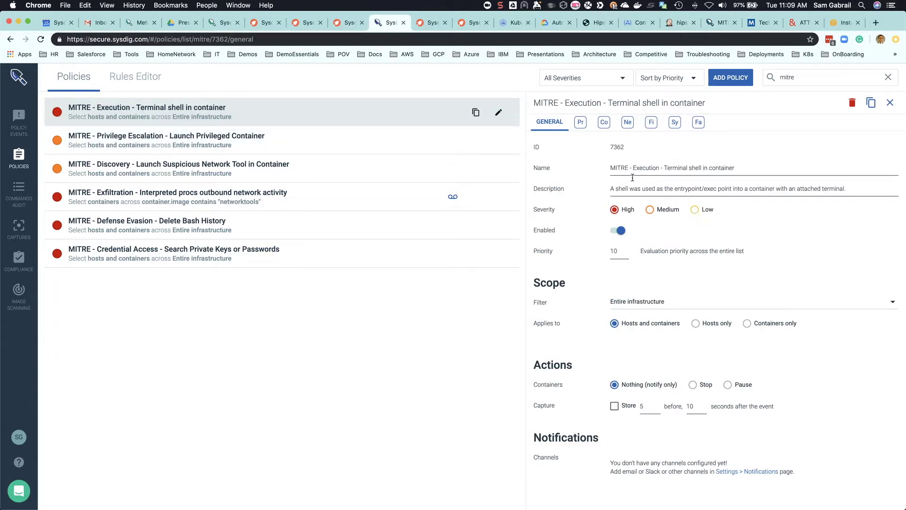
pyautogui.click(687, 303)
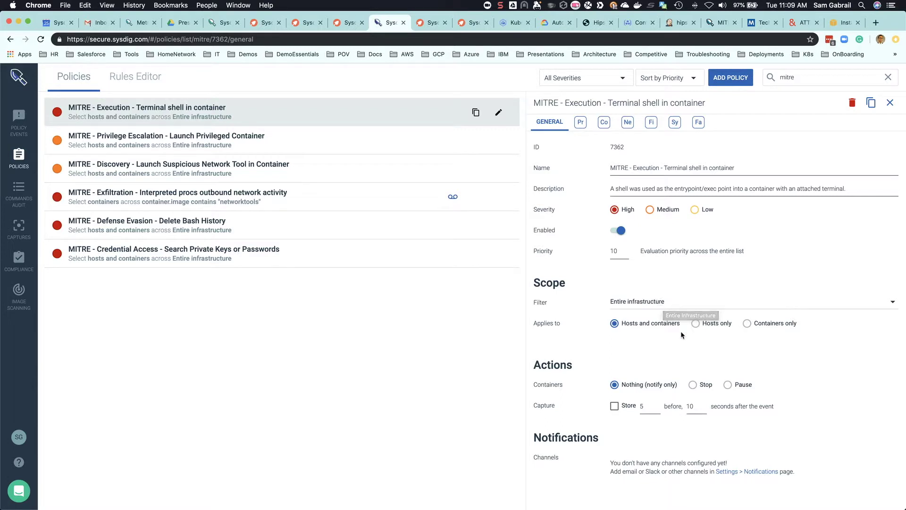
pyautogui.click(693, 385)
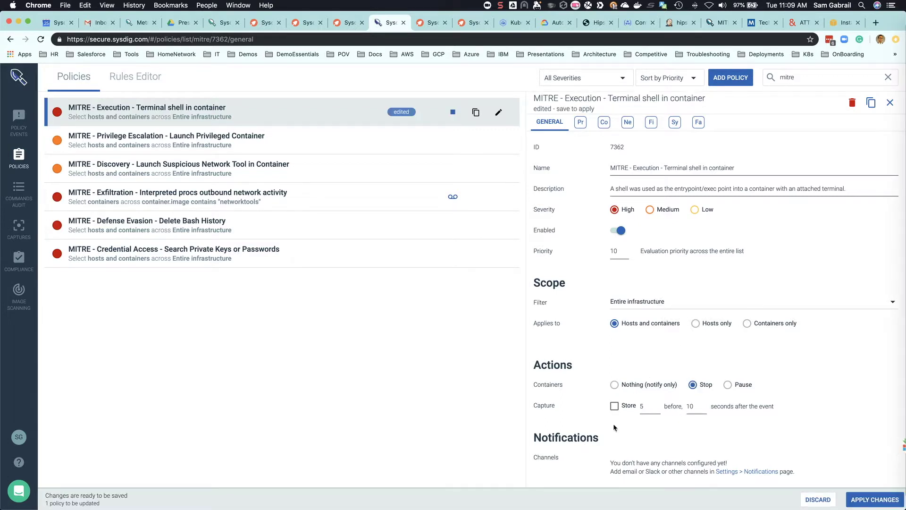
pyautogui.click(728, 385)
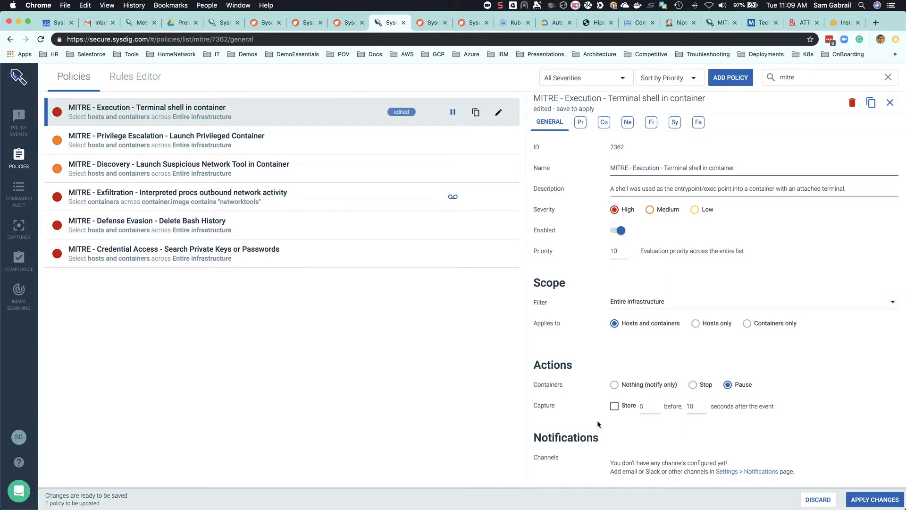
pyautogui.click(692, 387)
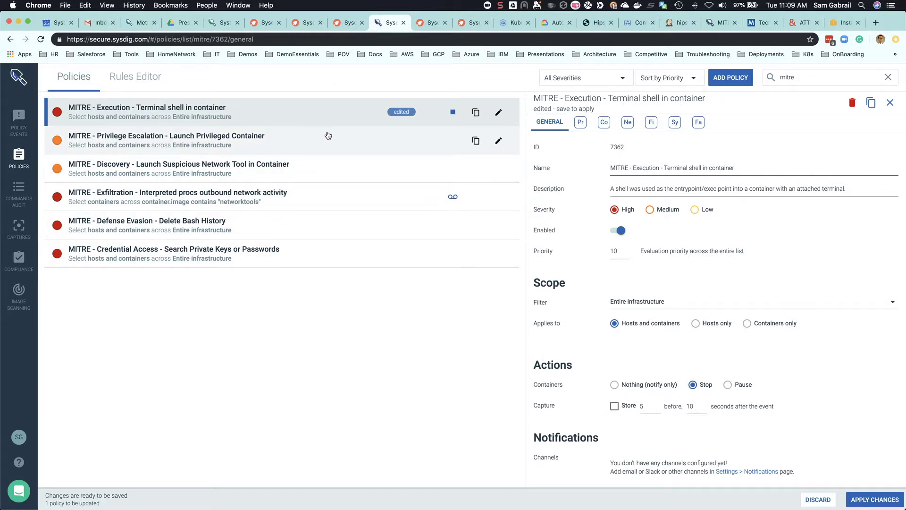
pyautogui.click(817, 499)
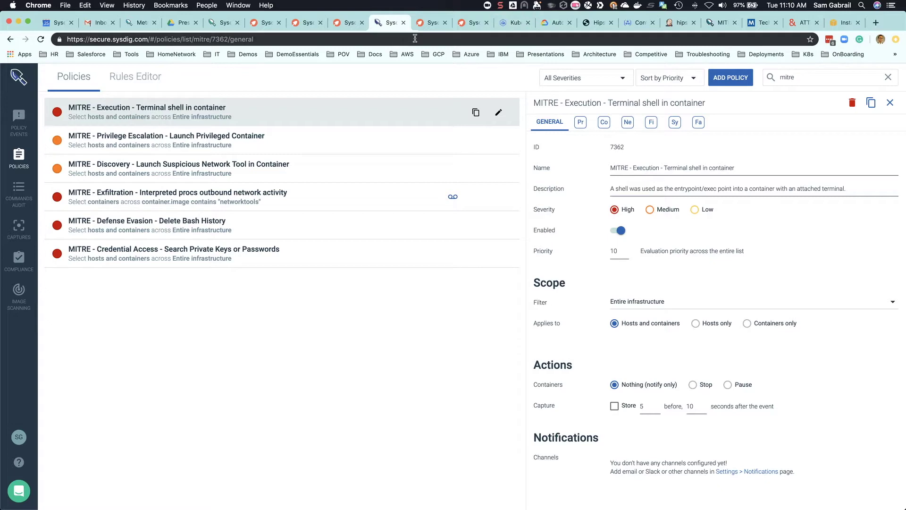
# Step: Open the MITRE ATT&CK Navigator's enterprise matrix in the browser and look over its tactics and techniques
pyautogui.click(720, 24)
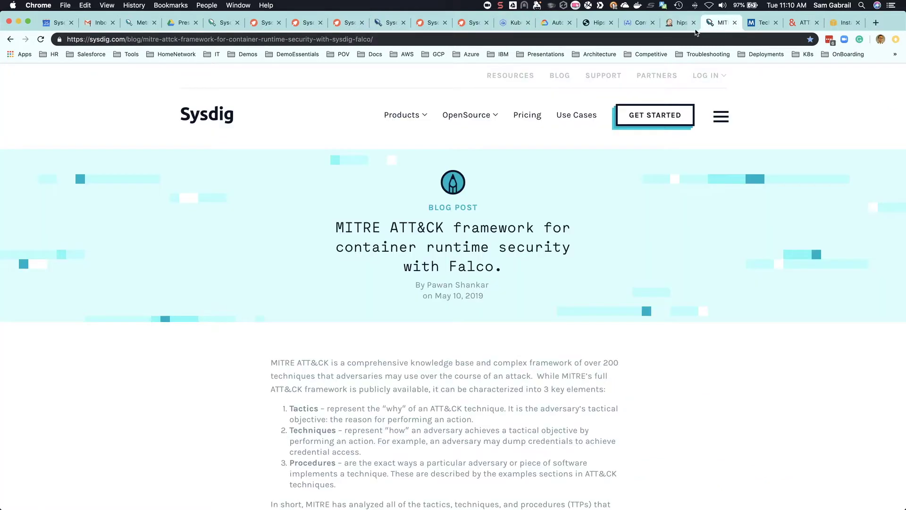
pyautogui.click(802, 24)
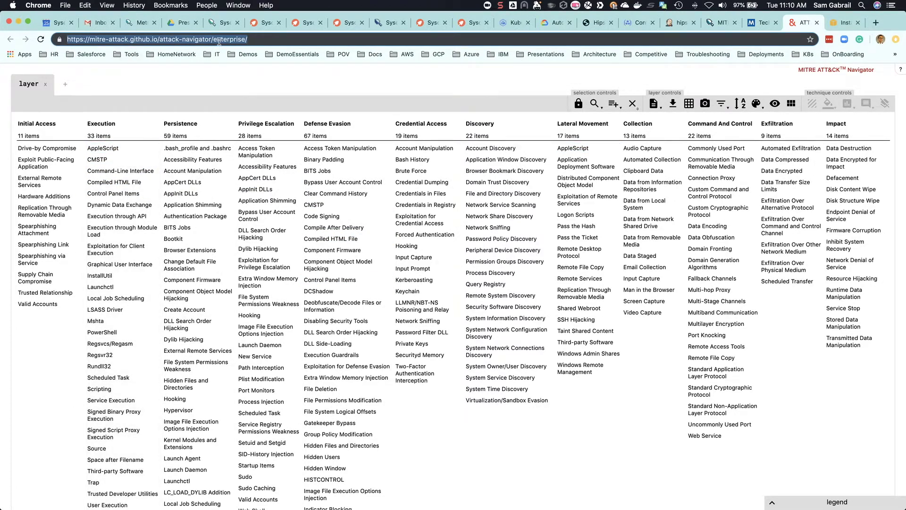
pyautogui.click(283, 40)
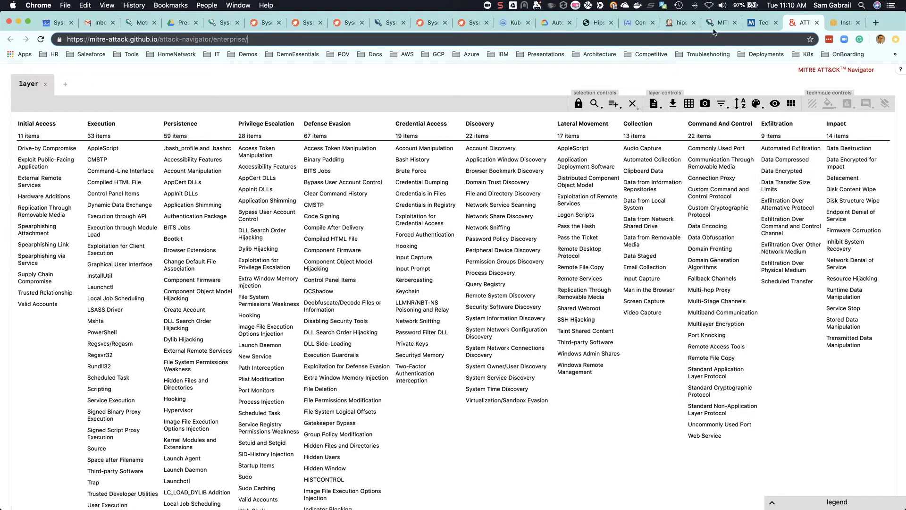
# Step: Go back to the Sysdig blog post on MITRE ATT&CK and examine its Falco MITRE Rule Matrix
pyautogui.click(732, 22)
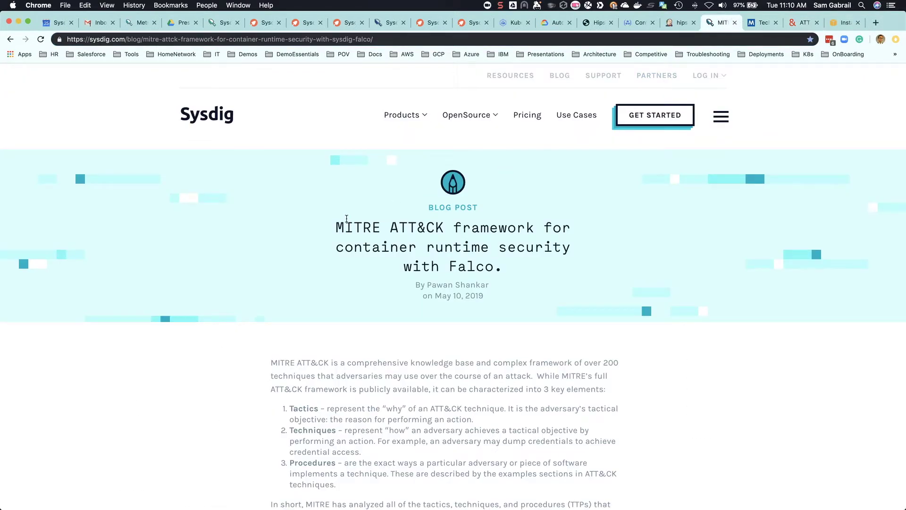
pyautogui.scroll(-15, 346, 219)
pyautogui.scroll(-13, 346, 218)
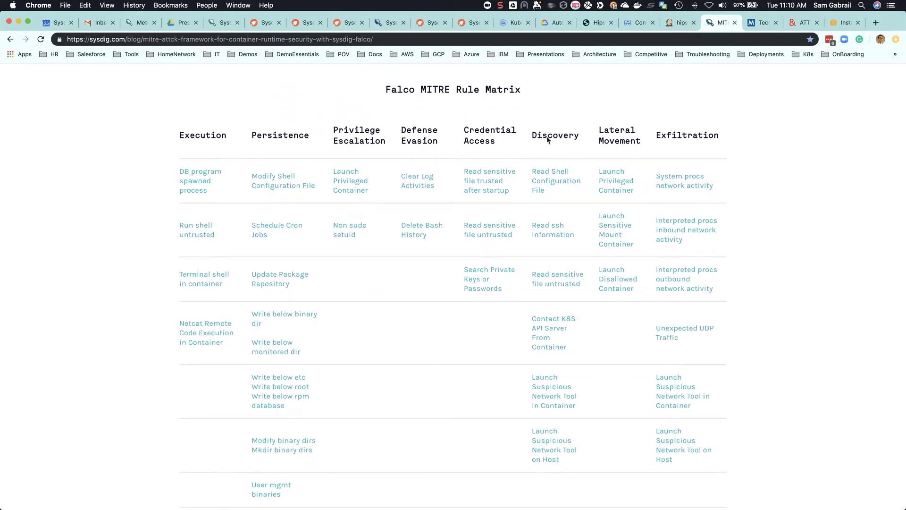
pyautogui.scroll(-5, 147, 252)
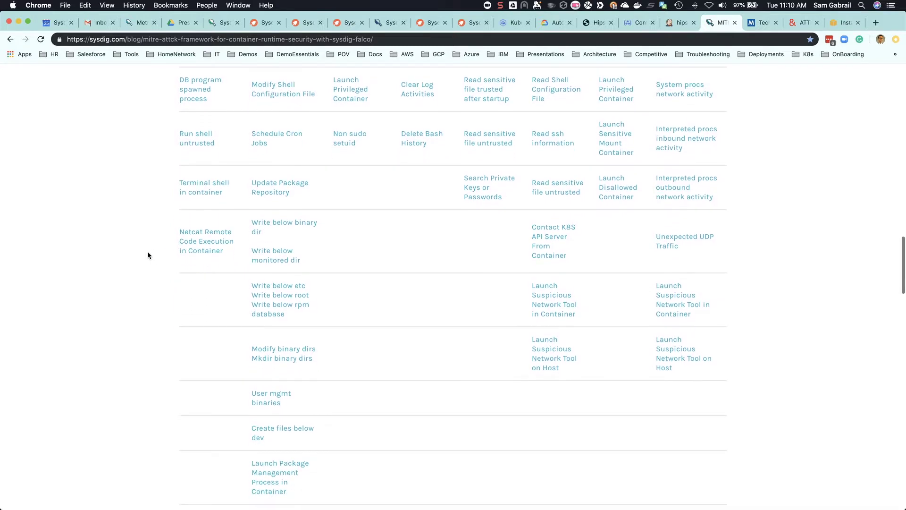
pyautogui.scroll(-5, 148, 255)
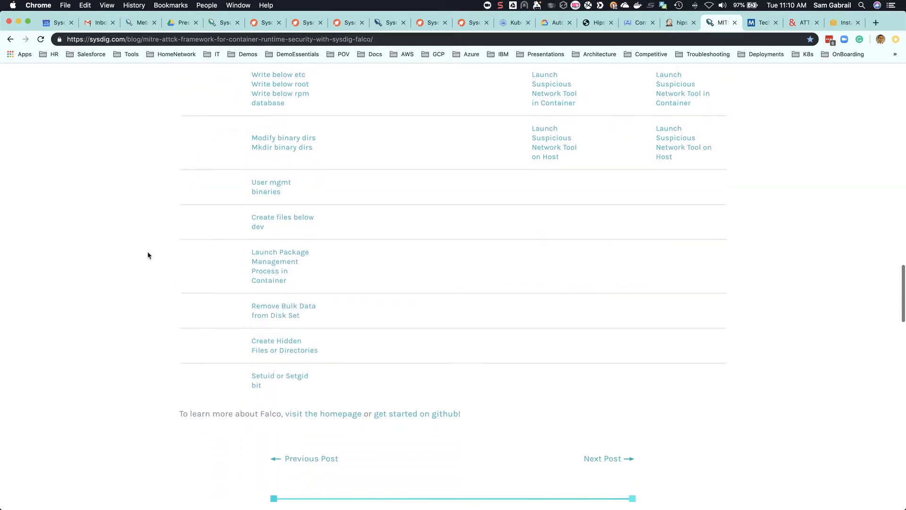
pyautogui.scroll(4, 147, 255)
pyautogui.scroll(4, 148, 255)
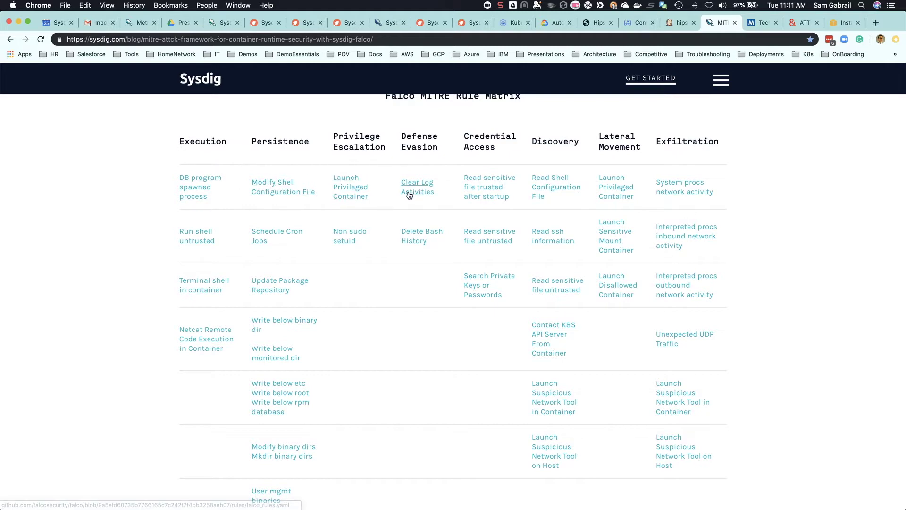
# Step: Return to the Sysdig Secure policies and show falco_rules.yaml as the read-only file in the Rules Editor
pyautogui.click(389, 25)
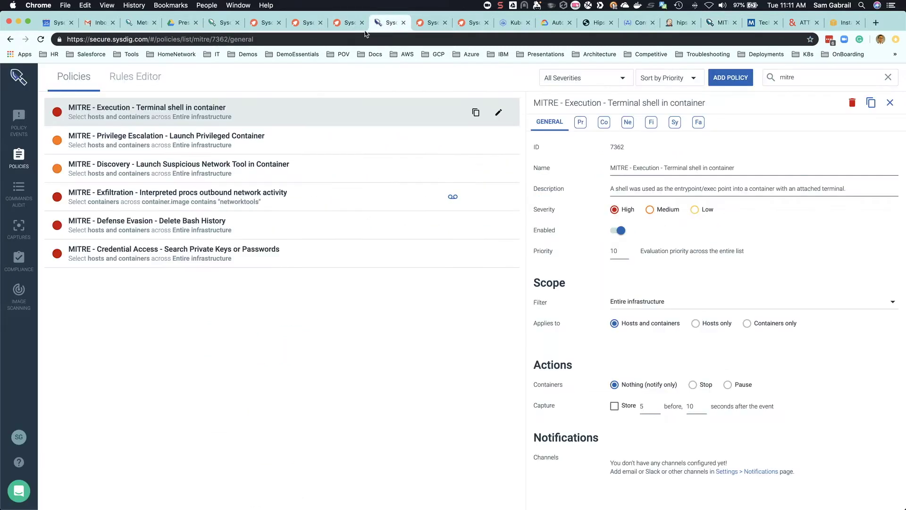
pyautogui.click(136, 78)
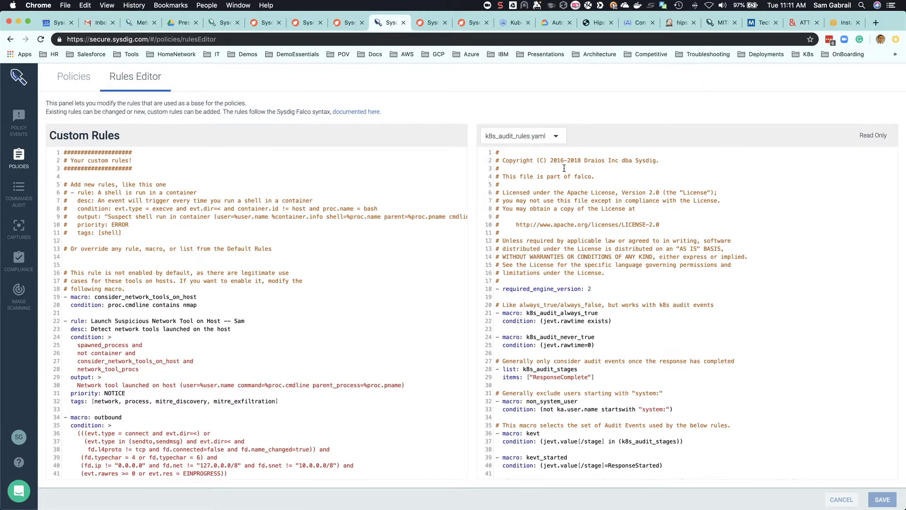
pyautogui.click(519, 136)
pyautogui.click(517, 174)
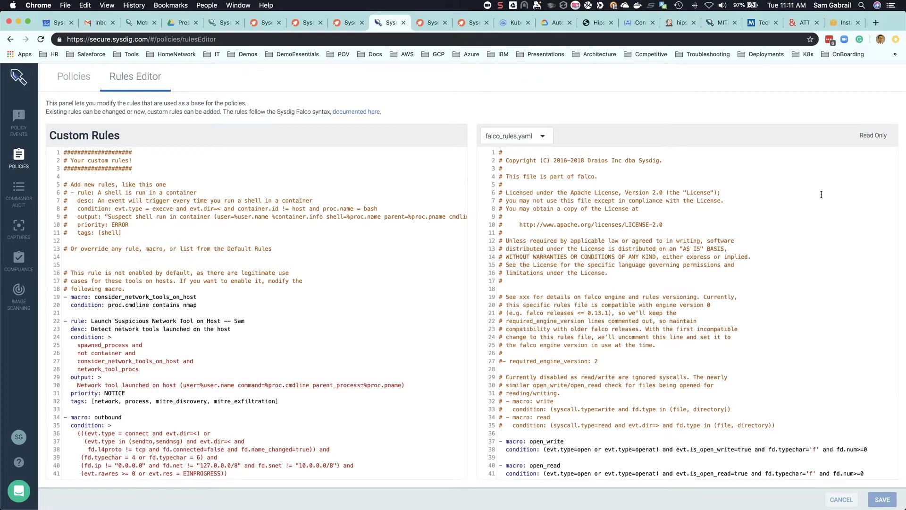
pyautogui.scroll(-3, 821, 194)
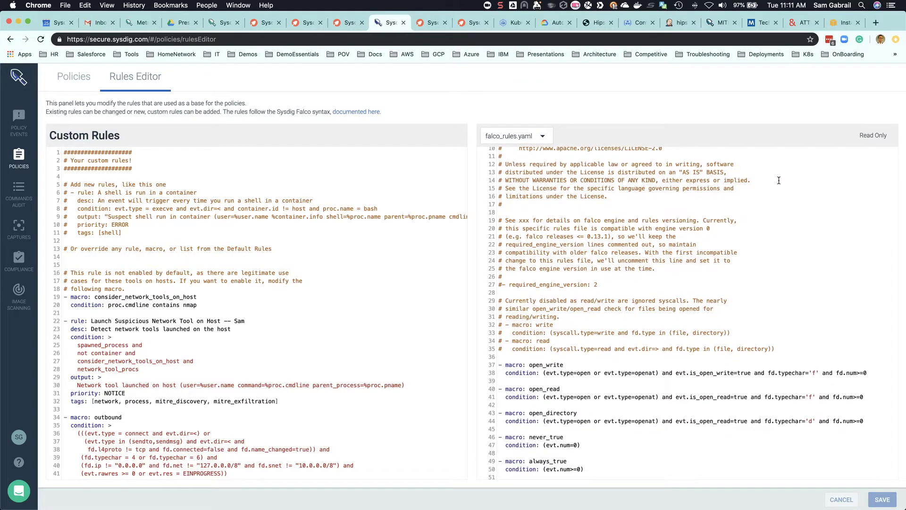
# Step: Search falco_rules.yaml for "mitre" to find a rule with a MITRE tag
pyautogui.press('super+f')
pyautogui.write('mitre')
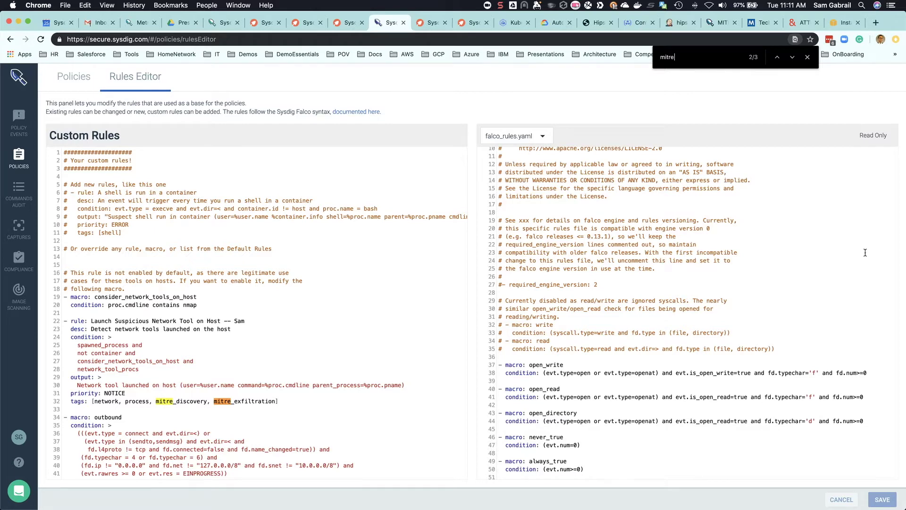
pyautogui.click(813, 243)
pyautogui.press('super+f')
pyautogui.write('mitre')
pyautogui.press('Return')
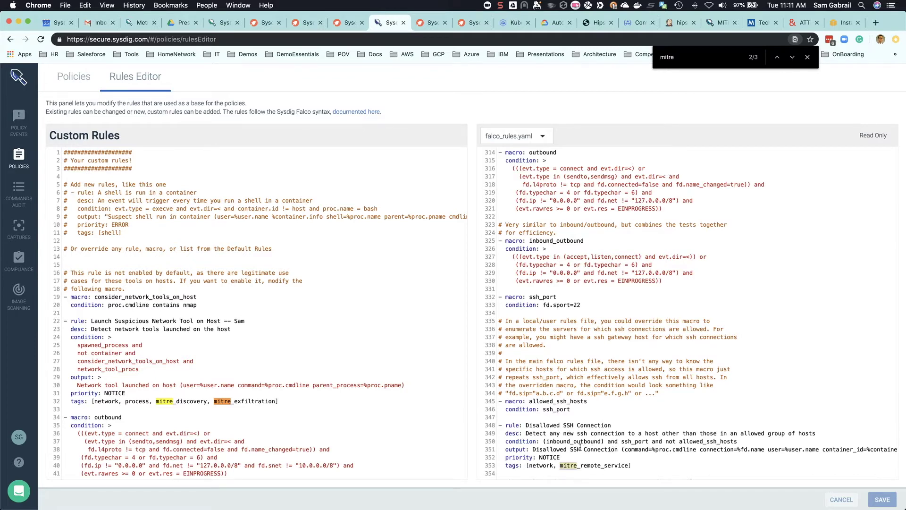
pyautogui.scroll(-3, 551, 435)
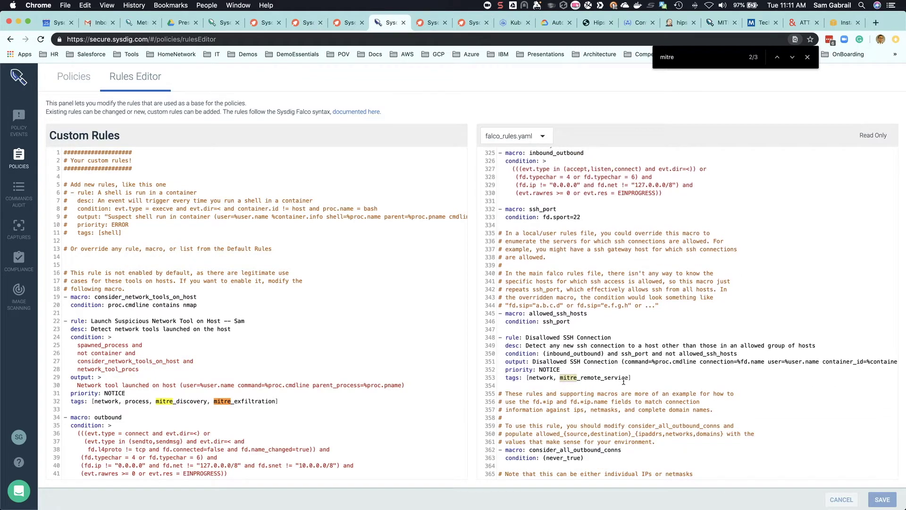
# Step: Highlight the remote_service part of the MITRE tag and the rule name Disallowed SSH Connection, and return to the policies list
pyautogui.moveTo(630, 378); pyautogui.dragTo(580, 378)
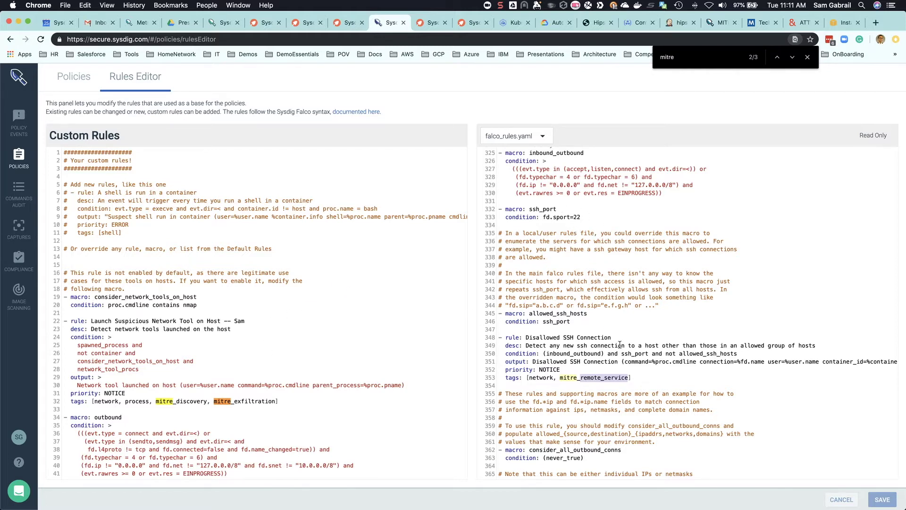
pyautogui.moveTo(522, 338); pyautogui.dragTo(609, 335)
pyautogui.click(80, 76)
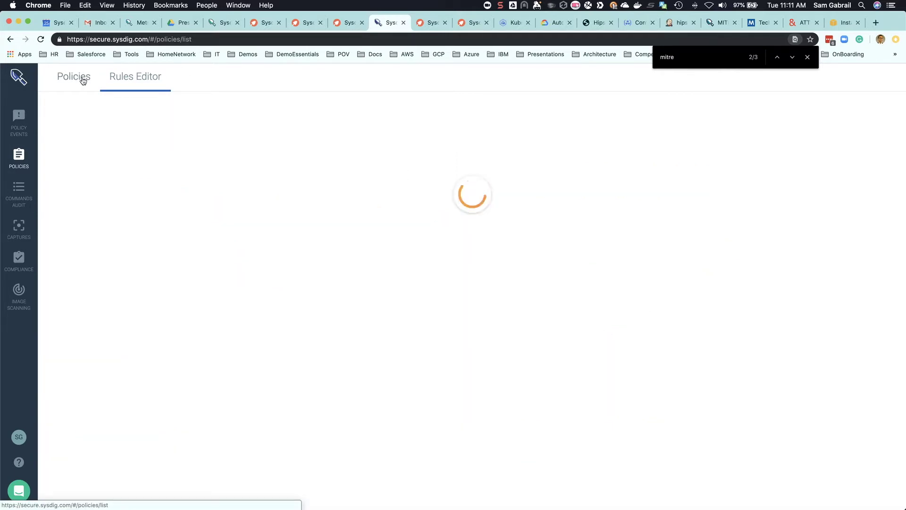